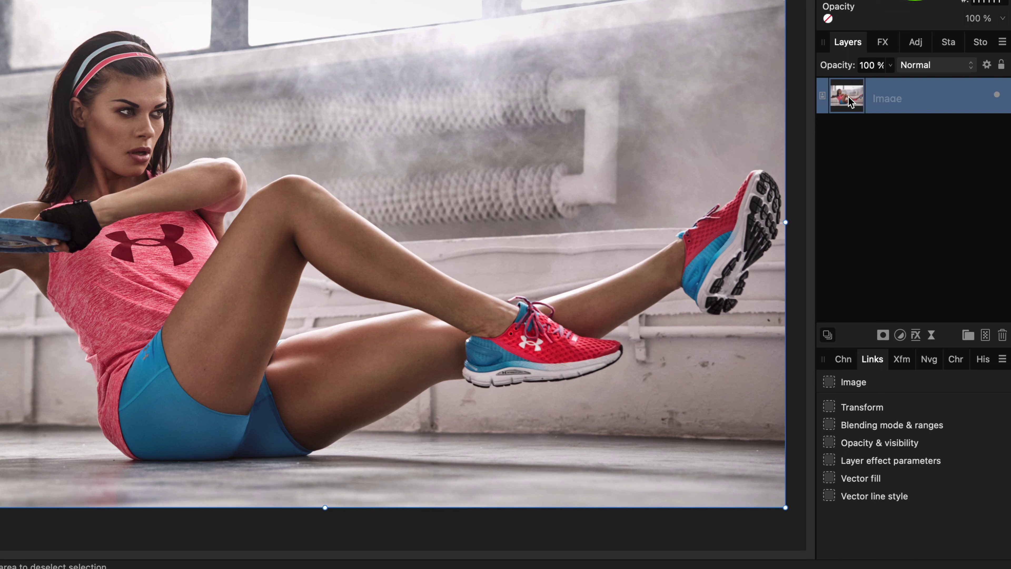
Rasterise the image layer and duplicate the resulting pixel layer.
{"action": "right_click", "coordinate": [849, 101]}
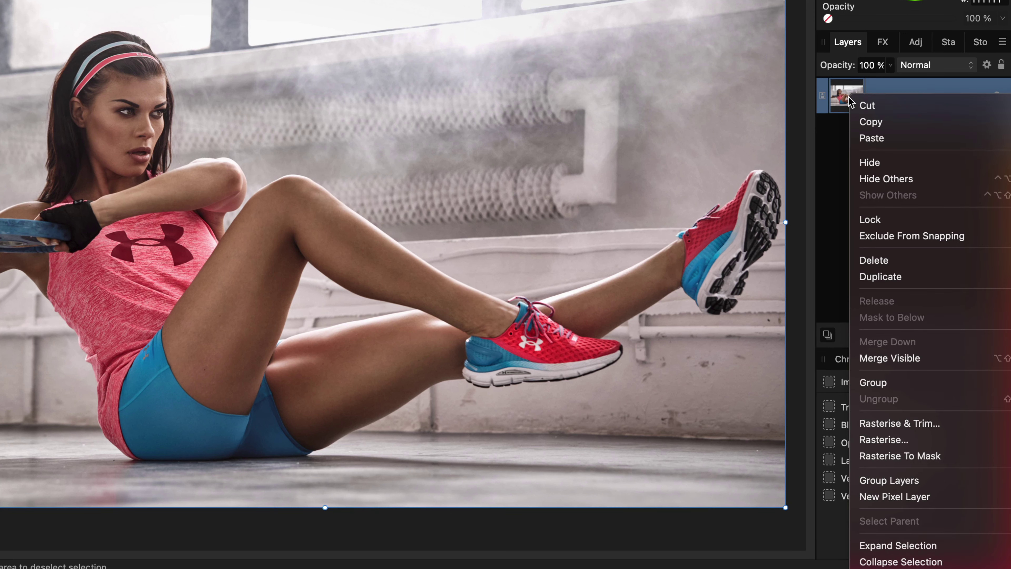
{"action": "left_click", "coordinate": [884, 439]}
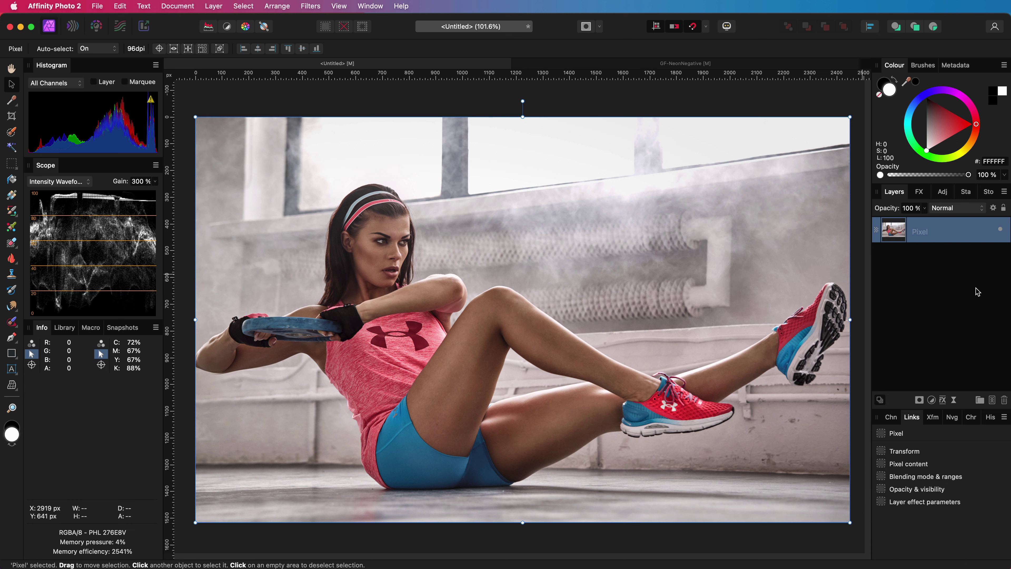
{"action": "right_click", "coordinate": [898, 229]}
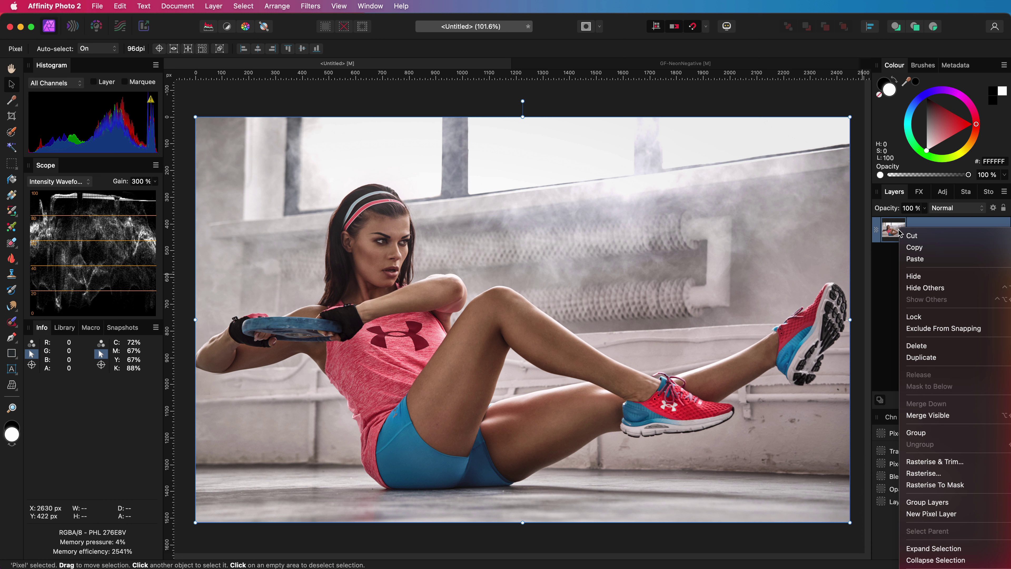
{"action": "left_click", "coordinate": [916, 358]}
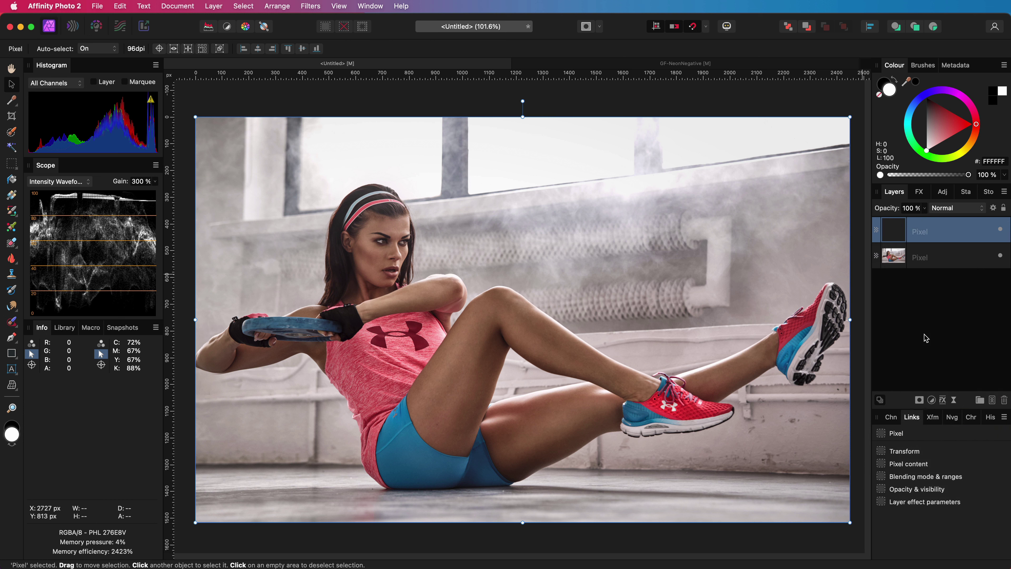
Rename the lower pixel layer "Original".
{"action": "left_click", "coordinate": [902, 258]}
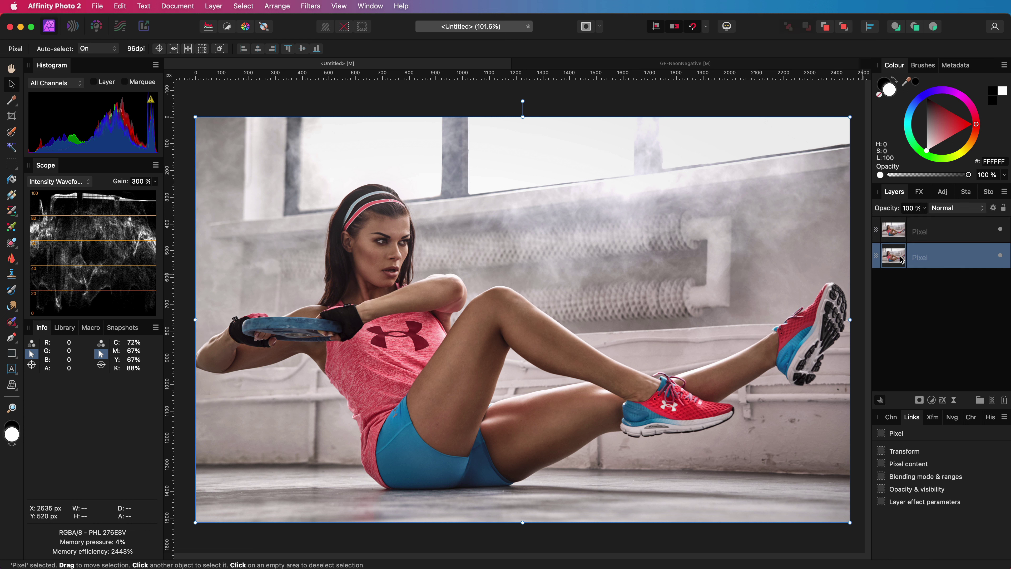
{"action": "double_click", "coordinate": [917, 257]}
{"action": "type", "text": "Original"}
{"action": "key", "text": "Return"}
Link the pixel content of the Original layer with that of the Pixel layer above it.
{"action": "left_click", "coordinate": [361, 6]}
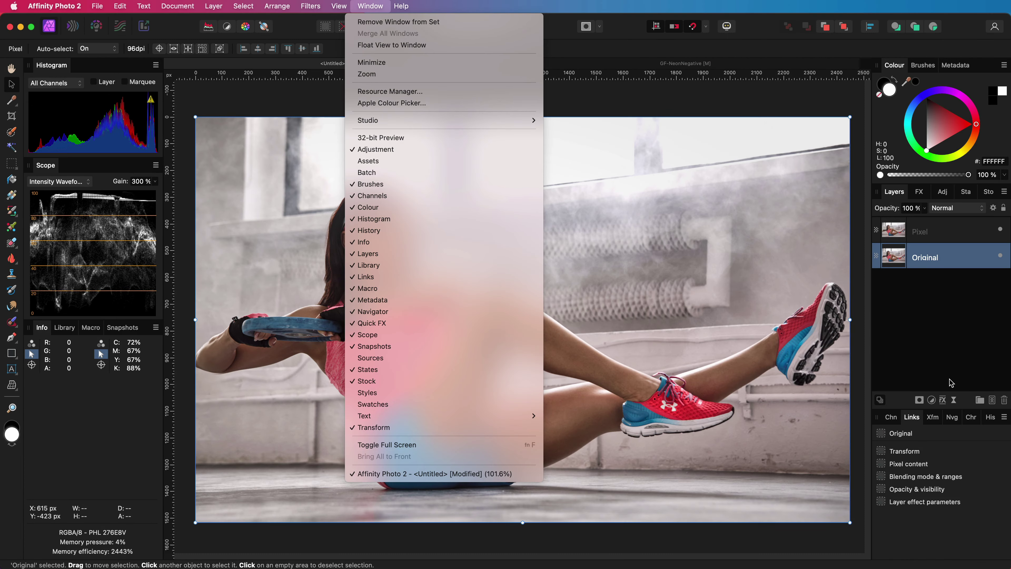
{"action": "left_click", "coordinate": [910, 263]}
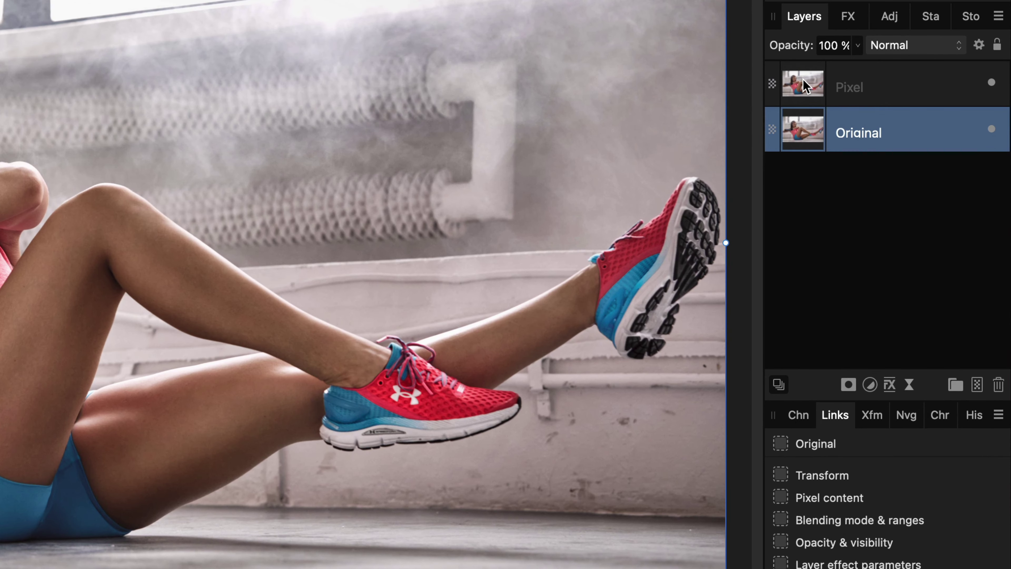
{"action": "left_click_drag", "start_coordinate": [805, 85], "coordinate": [779, 502]}
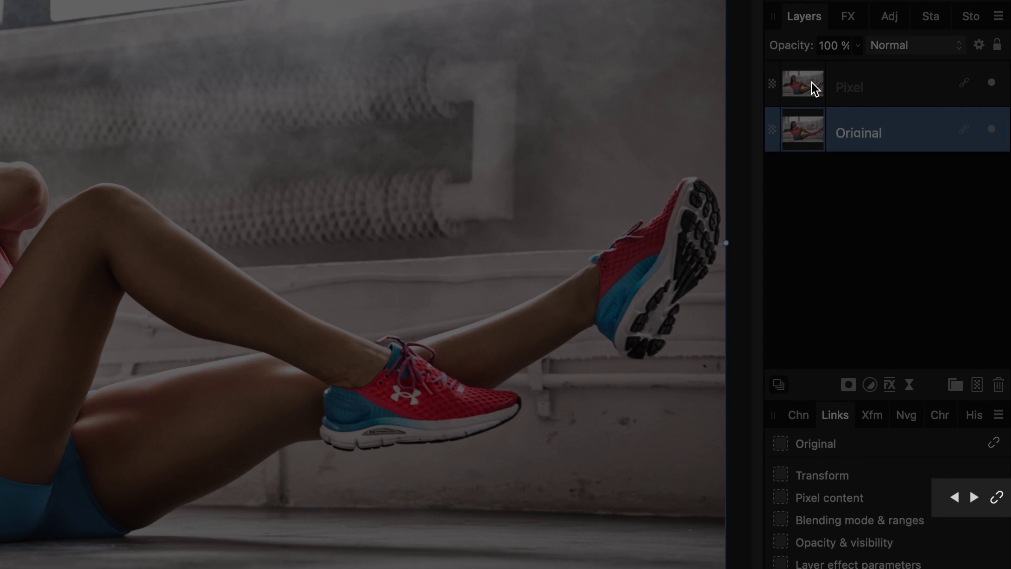
Add a live Procedural Texture filter to the upper Pixel layer.
{"action": "left_click", "coordinate": [814, 88]}
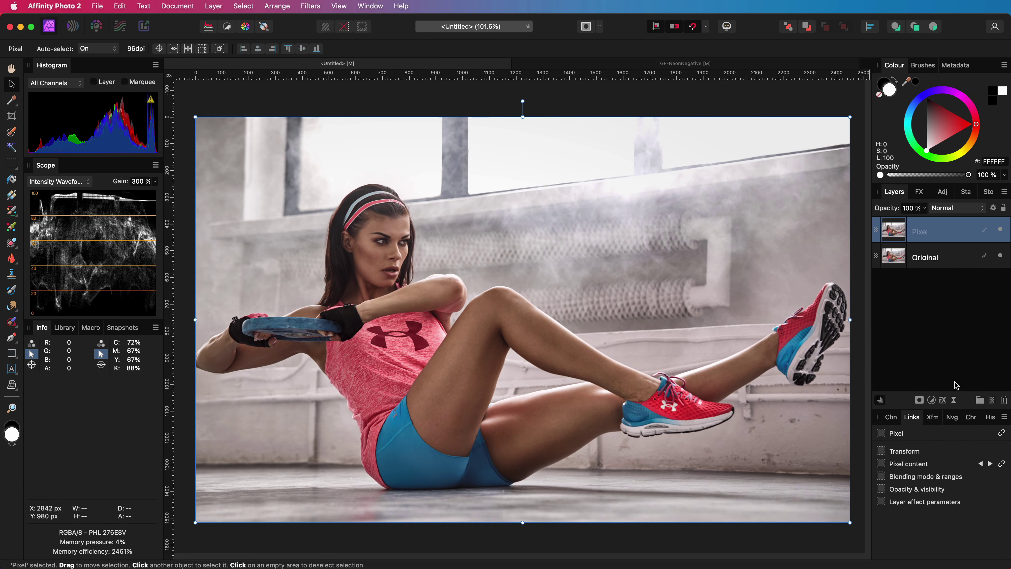
{"action": "left_click", "coordinate": [909, 385]}
{"action": "scroll", "coordinate": [982, 279], "scroll_direction": "down", "scroll_amount": 3}
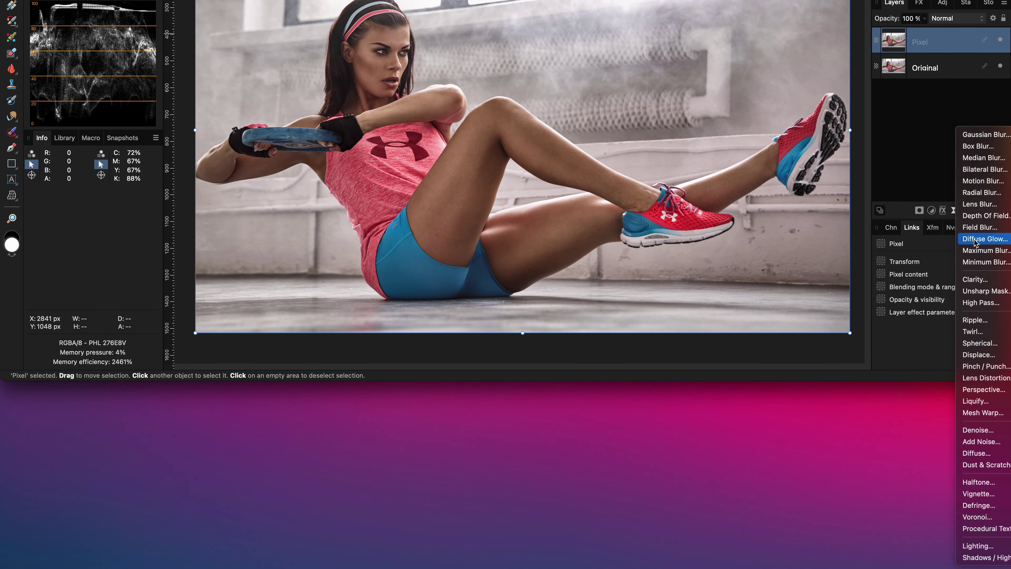
{"action": "left_click", "coordinate": [986, 529]}
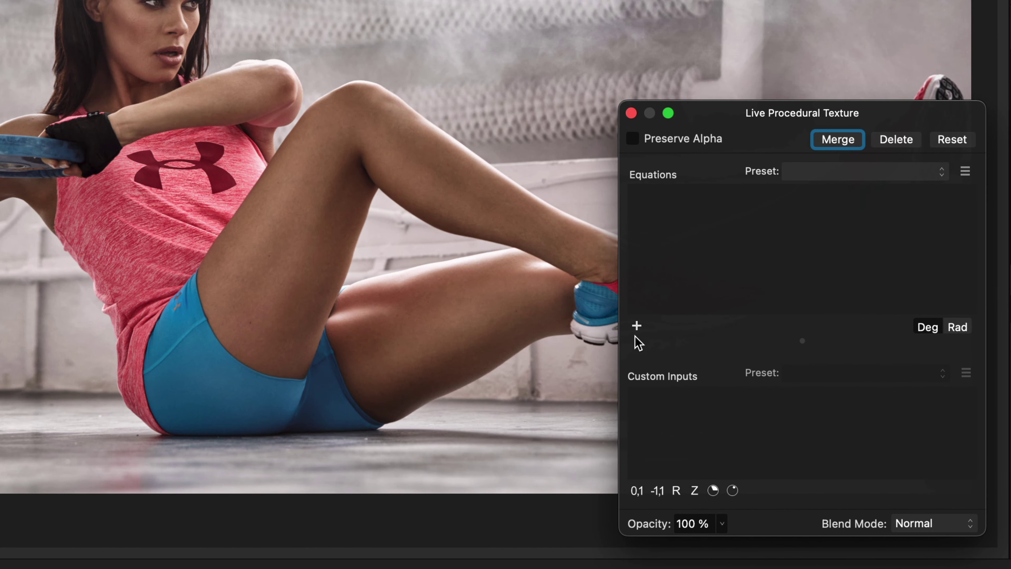
Add the equations R for the red channel and 1 for the green and blue channels.
{"action": "left_click", "coordinate": [637, 325]}
{"action": "left_click", "coordinate": [660, 203]}
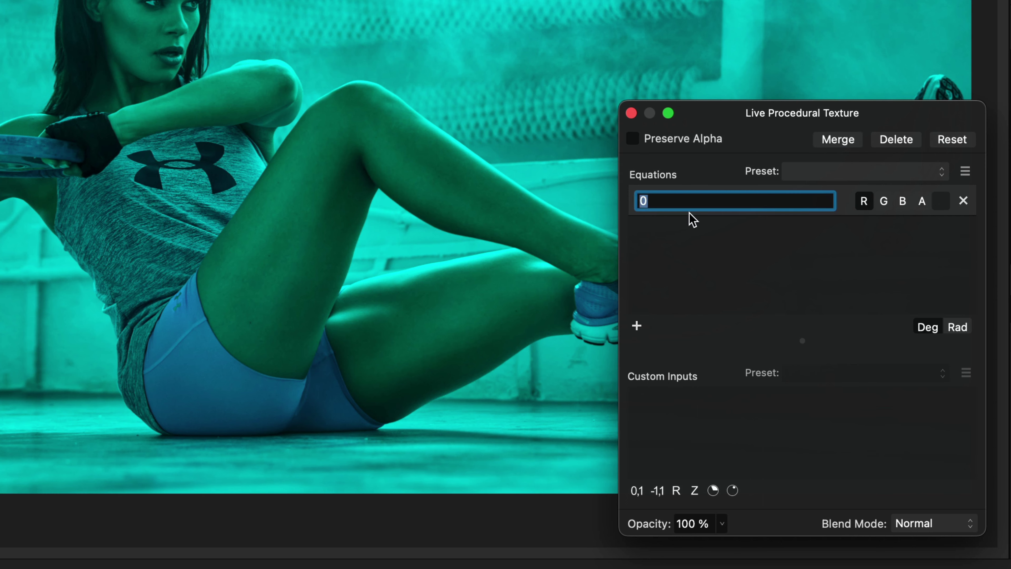
{"action": "type", "text": "R"}
{"action": "left_click", "coordinate": [637, 326]}
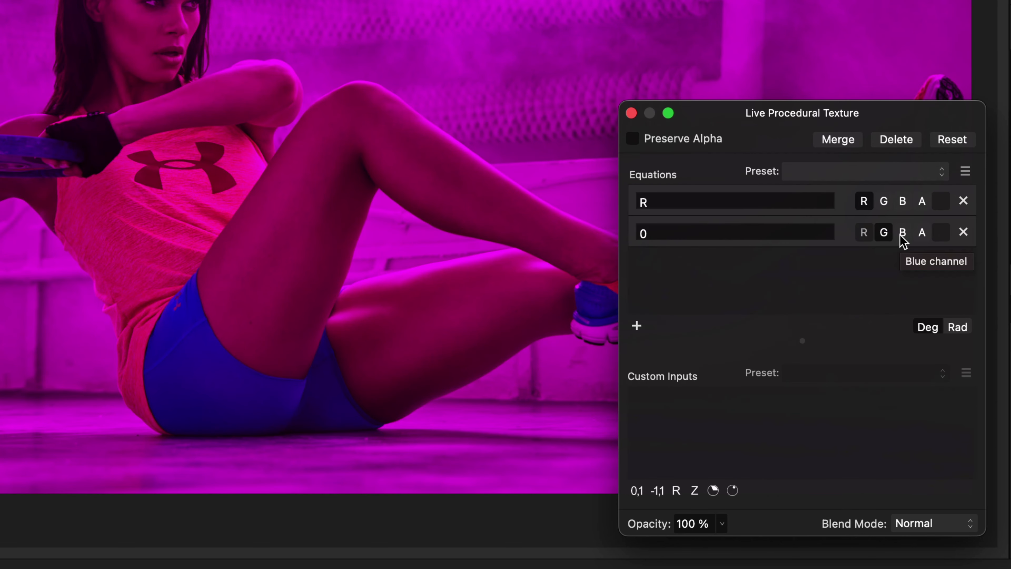
{"action": "left_click", "coordinate": [902, 233]}
{"action": "left_click", "coordinate": [715, 233]}
{"action": "type", "text": "1"}
Add the equation 1-R for the alpha channel and close the live filter settings.
{"action": "left_click", "coordinate": [637, 325]}
{"action": "left_click", "coordinate": [665, 265]}
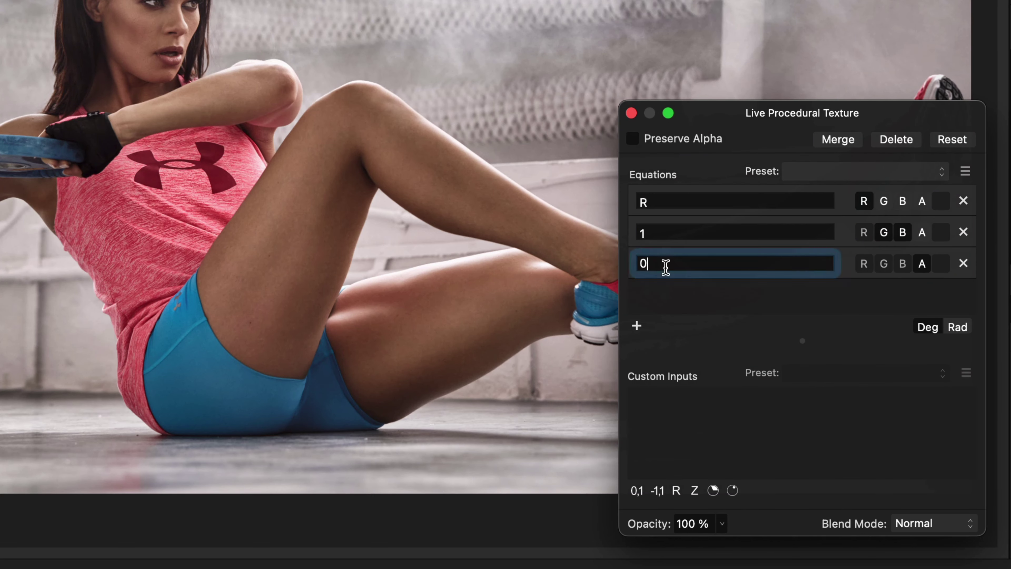
{"action": "type", "text": "1-R"}
{"action": "key", "text": "Return"}
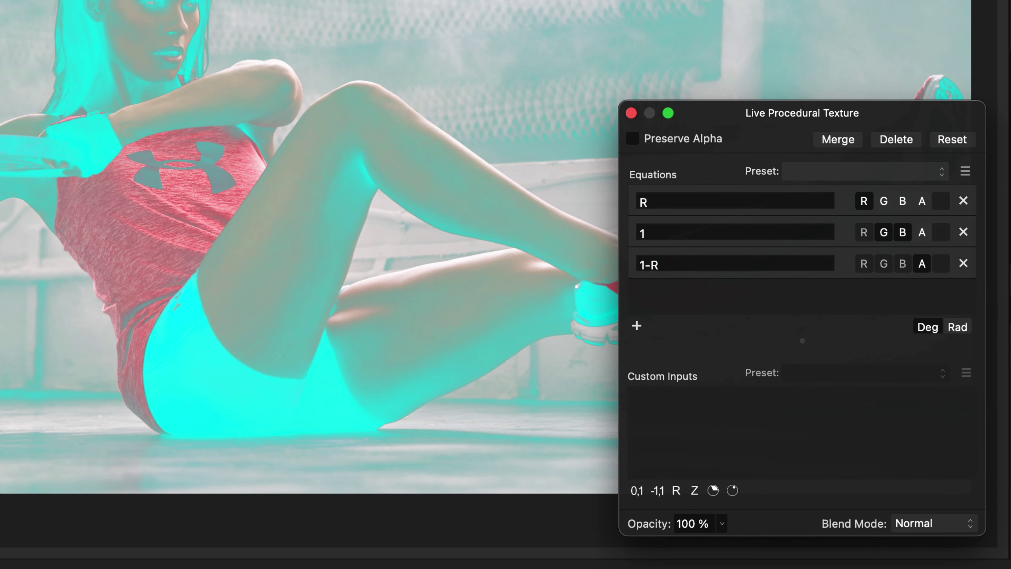
{"action": "left_click", "coordinate": [630, 113]}
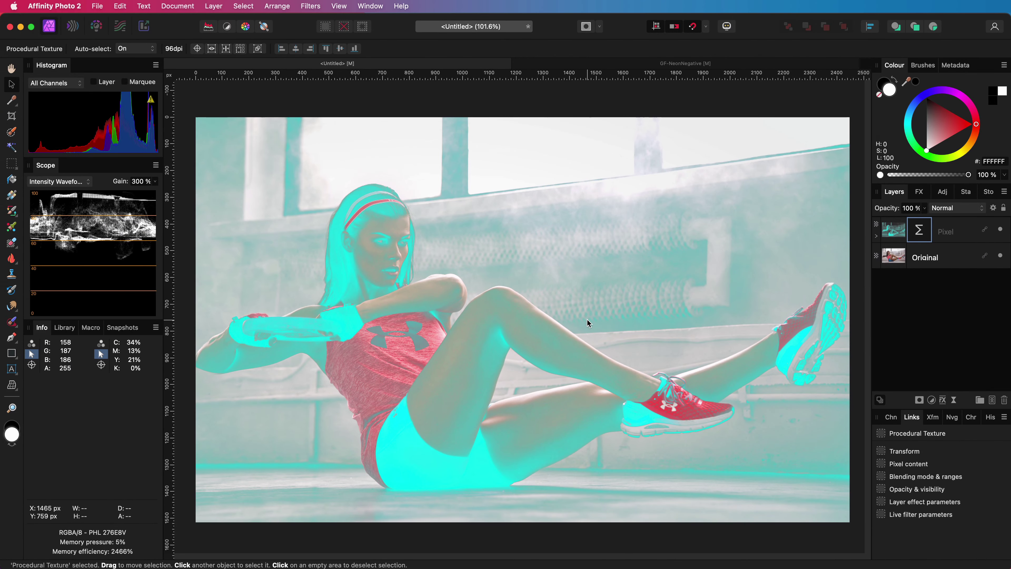
Flip the filtered Pixel layer horizontally.
{"action": "left_click", "coordinate": [469, 275]}
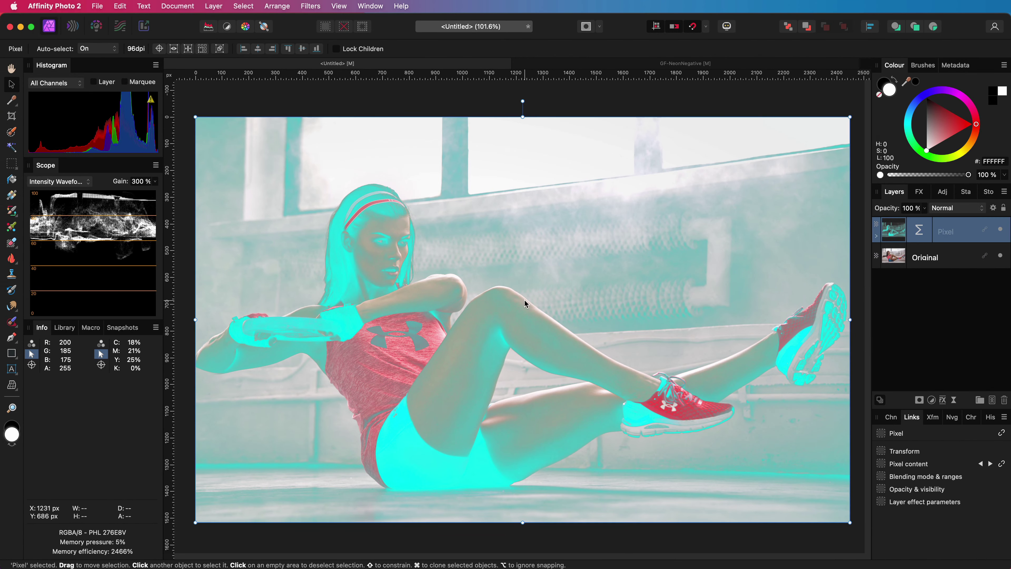
{"action": "scroll", "coordinate": [524, 302], "scroll_direction": "down", "scroll_amount": 5}
{"action": "right_click", "coordinate": [532, 292]}
{"action": "mouse_move", "coordinate": [574, 484]}
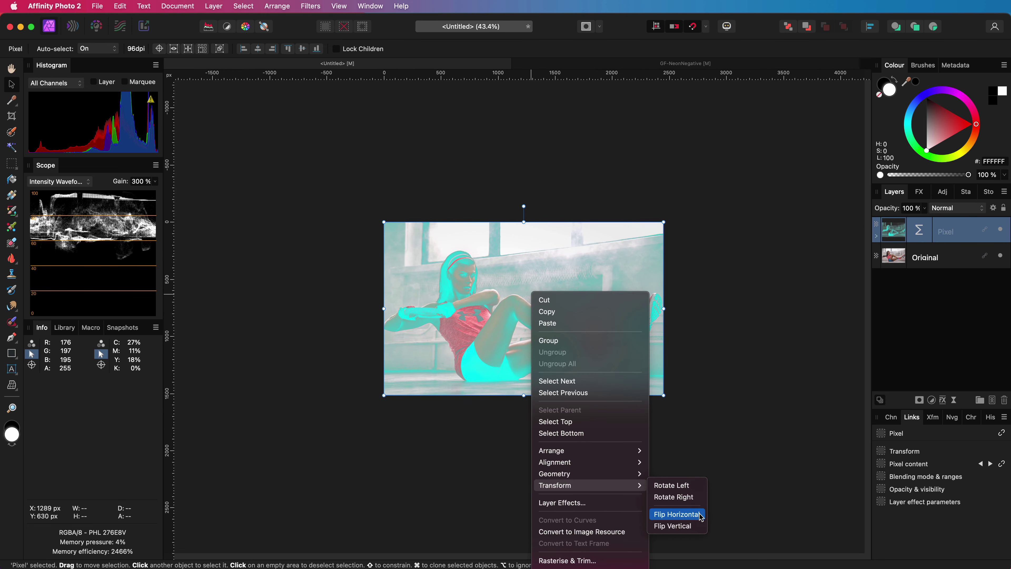
{"action": "left_click", "coordinate": [676, 514]}
Enlarge the flipped layer well beyond the canvas and reposition it over the original image.
{"action": "left_click_drag", "start_coordinate": [383, 221], "coordinate": [190, 99]}
{"action": "left_click_drag", "start_coordinate": [473, 317], "coordinate": [498, 341]}
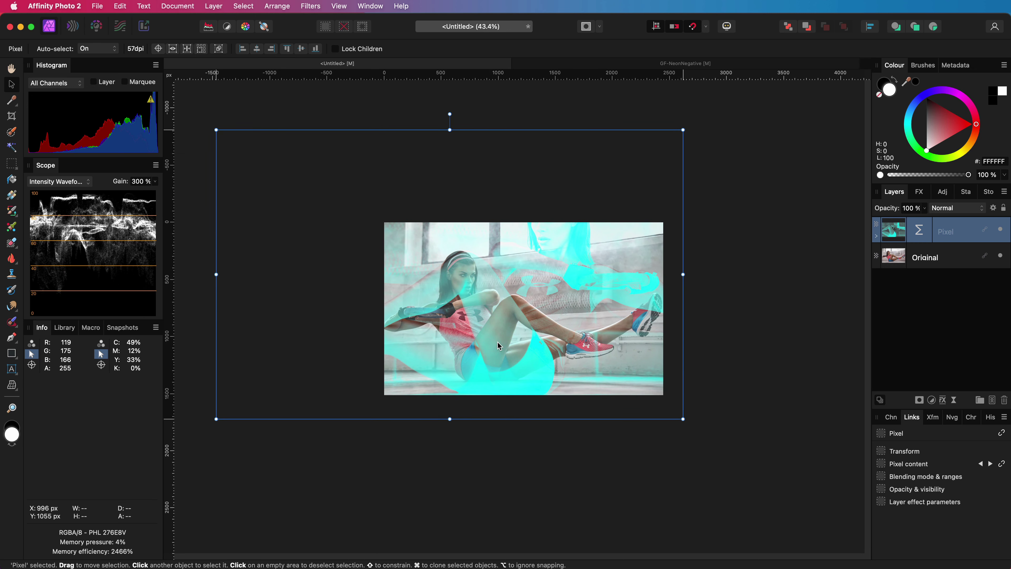
Duplicate the Original layer.
{"action": "left_click", "coordinate": [896, 259]}
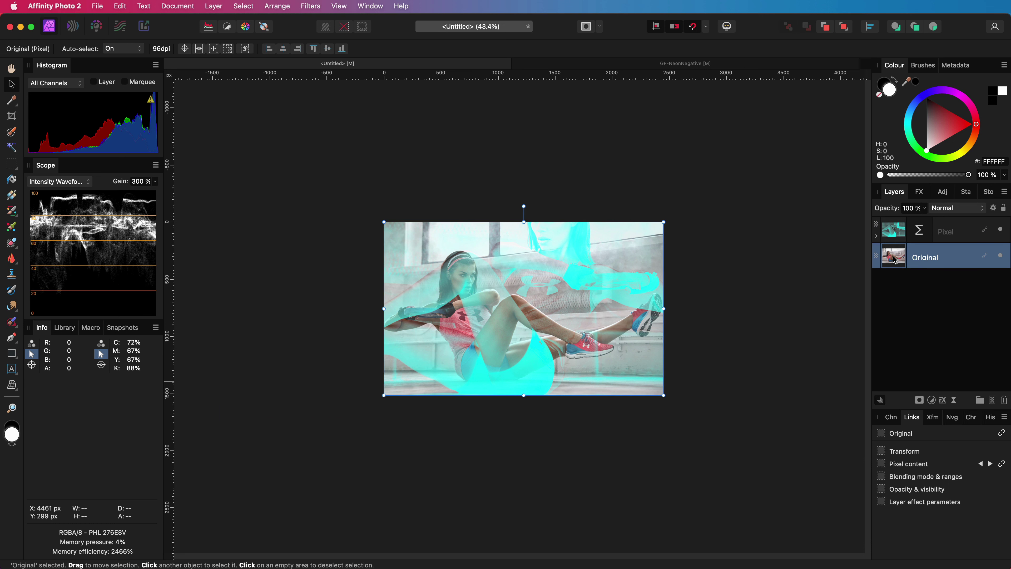
{"action": "key", "text": "super+j"}
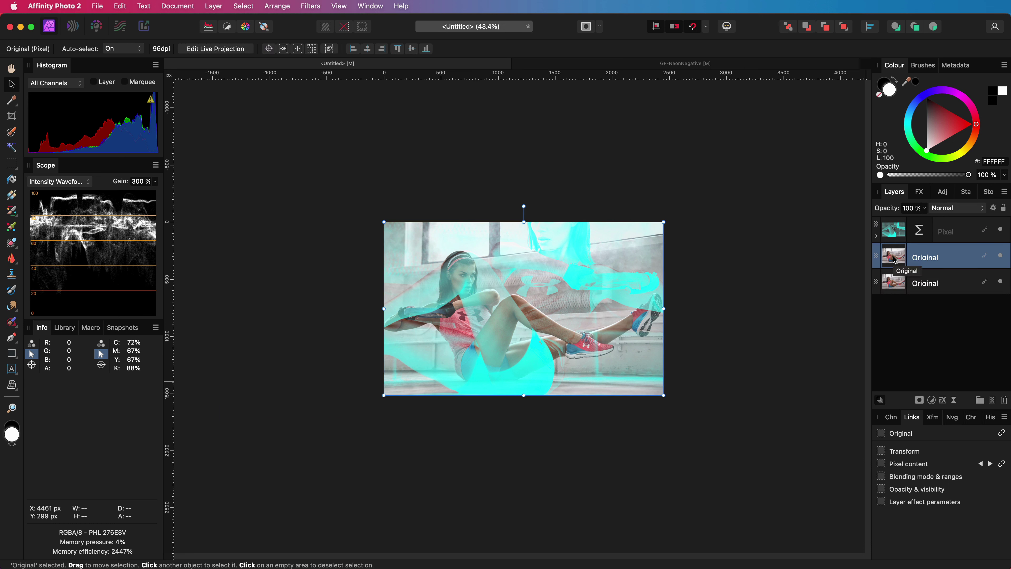
Rename the filtered Pixel layer at the top of the stack "Effect 1".
{"action": "left_click", "coordinate": [951, 234]}
{"action": "double_click", "coordinate": [951, 234]}
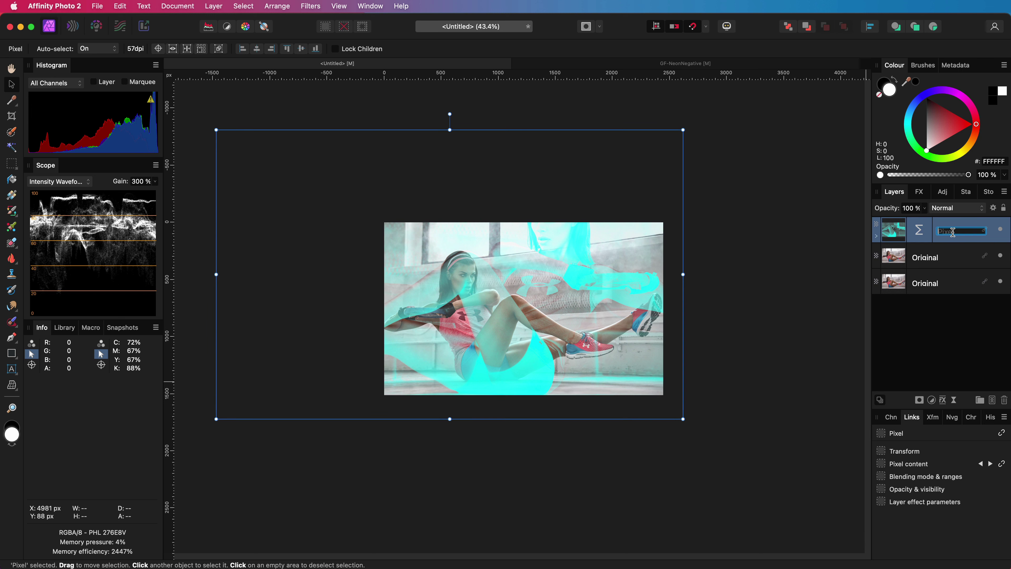
{"action": "type", "text": "Layer"}
{"action": "key", "text": "BackSpace"}
{"action": "key", "text": "BackSpace"}
{"action": "key", "text": "BackSpace"}
{"action": "type", "text": "Effect 1"}
{"action": "key", "text": "Return"}
Rename the upper copy of the Original layer "Effect 2" and move it above Effect 1.
{"action": "double_click", "coordinate": [938, 256]}
{"action": "type", "text": "E"}
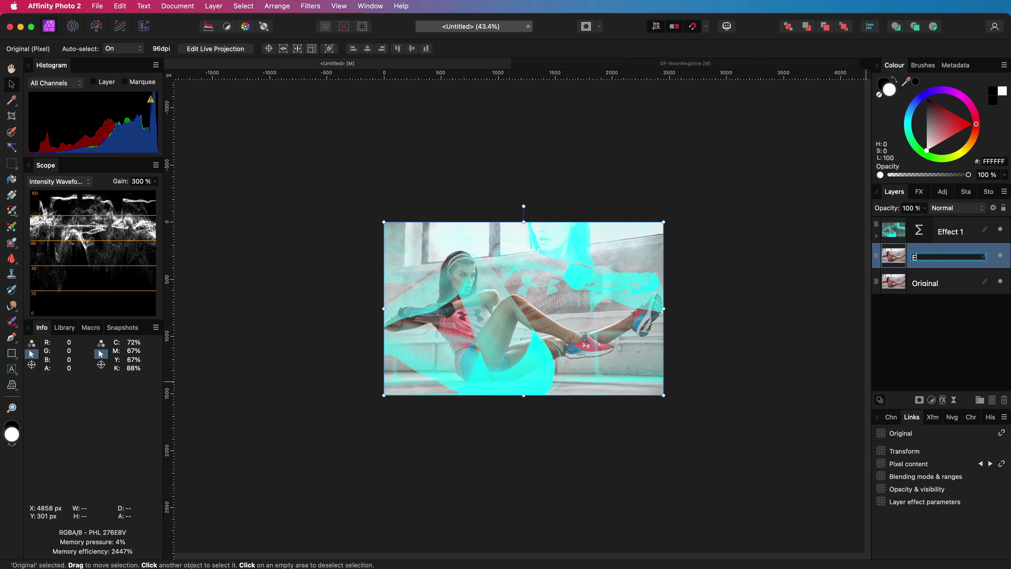
{"action": "type", "text": "ffect 2"}
{"action": "key", "text": "Return"}
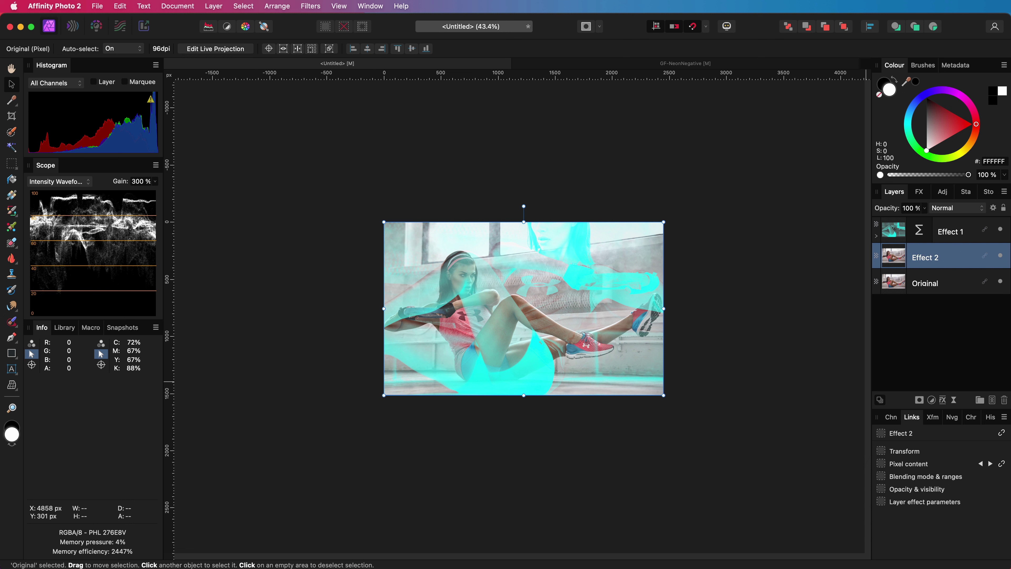
{"action": "left_click_drag", "start_coordinate": [902, 261], "coordinate": [901, 223]}
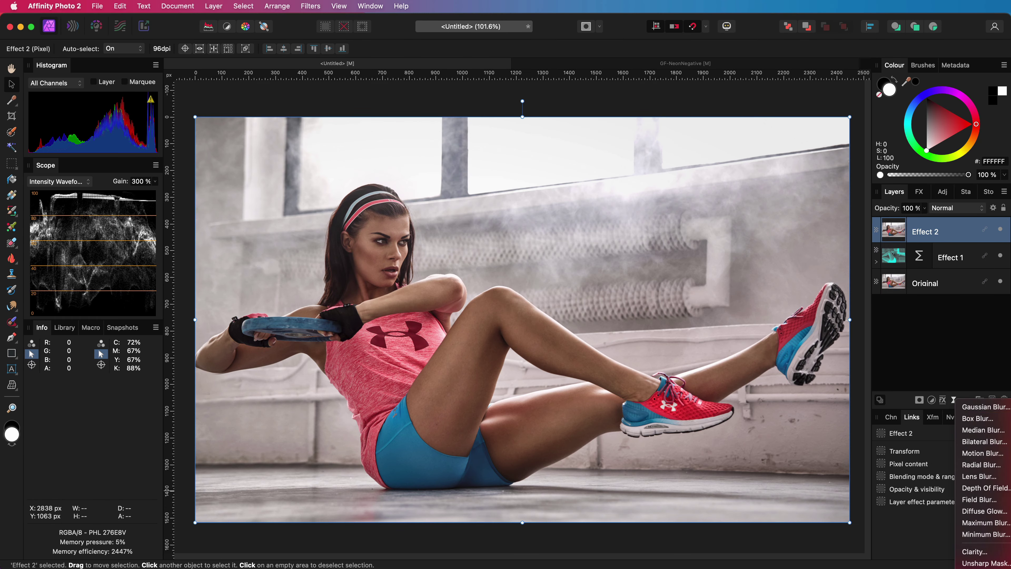
Add a live Procedural Texture filter to Effect 2 with the equations R for red and 1 for green.
{"action": "left_click", "coordinate": [970, 366]}
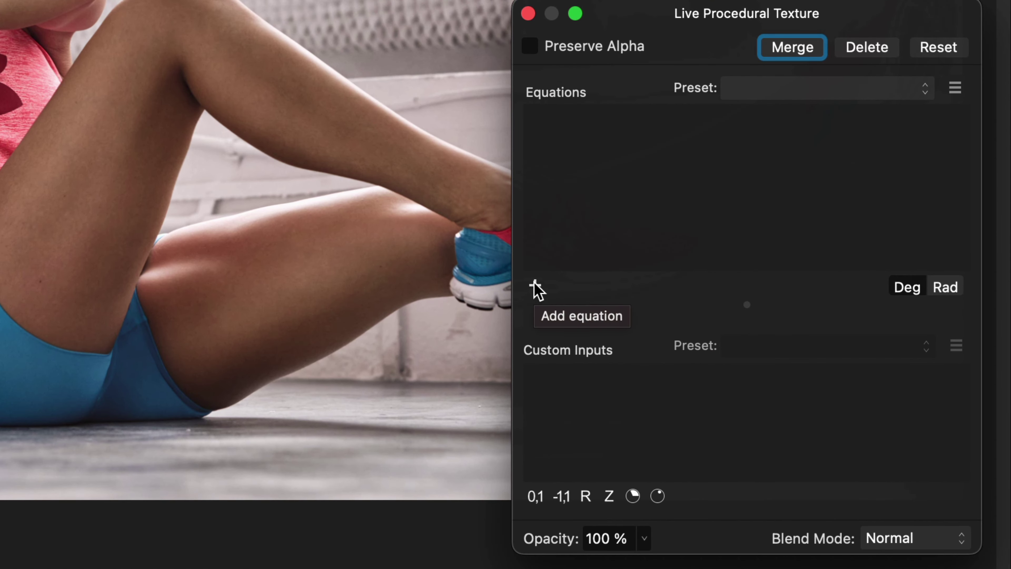
{"action": "left_click", "coordinate": [535, 285]}
{"action": "left_click", "coordinate": [546, 132]}
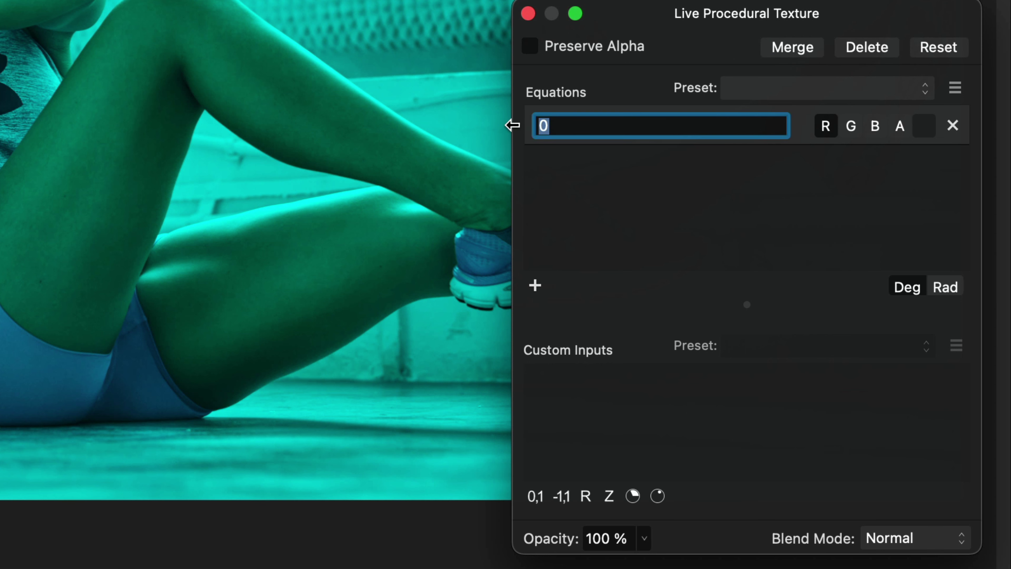
{"action": "type", "text": "R"}
{"action": "left_click", "coordinate": [534, 285]}
{"action": "left_click", "coordinate": [582, 166]}
{"action": "type", "text": "1"}
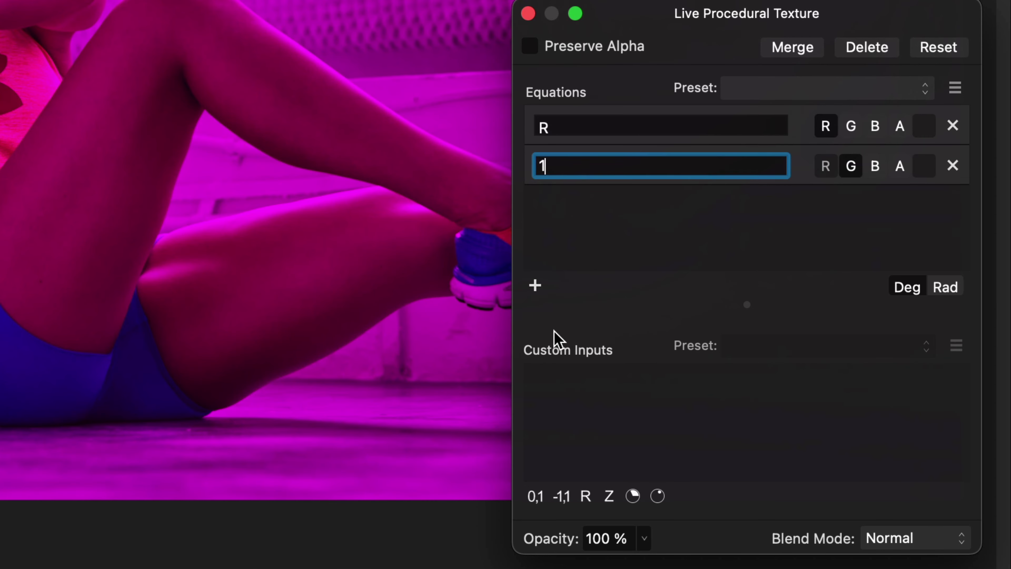
Add the equations B for blue and 1-min(R,B) for alpha, then close the live filter settings.
{"action": "left_click", "coordinate": [535, 286]}
{"action": "left_click", "coordinate": [541, 210]}
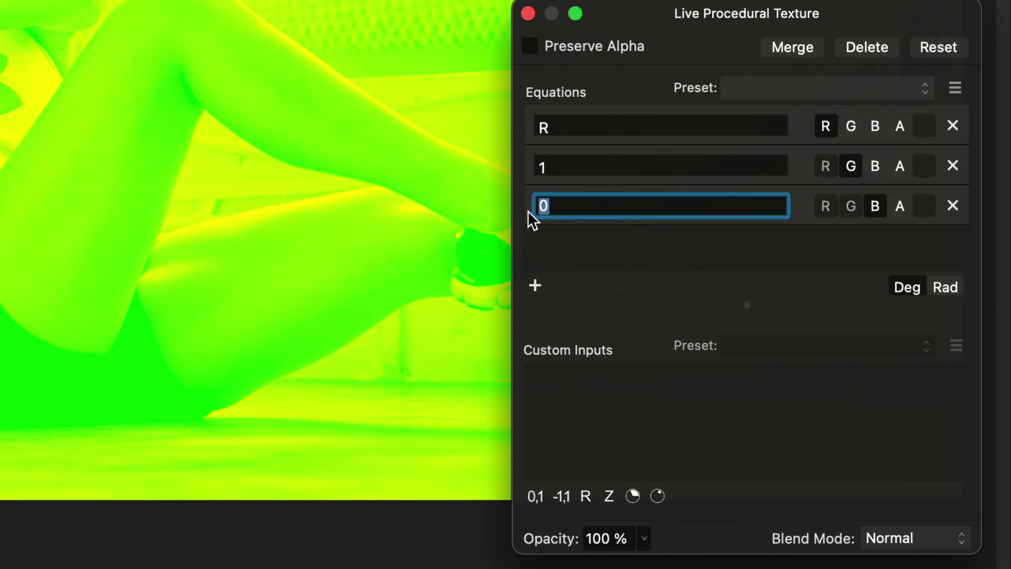
{"action": "type", "text": "B"}
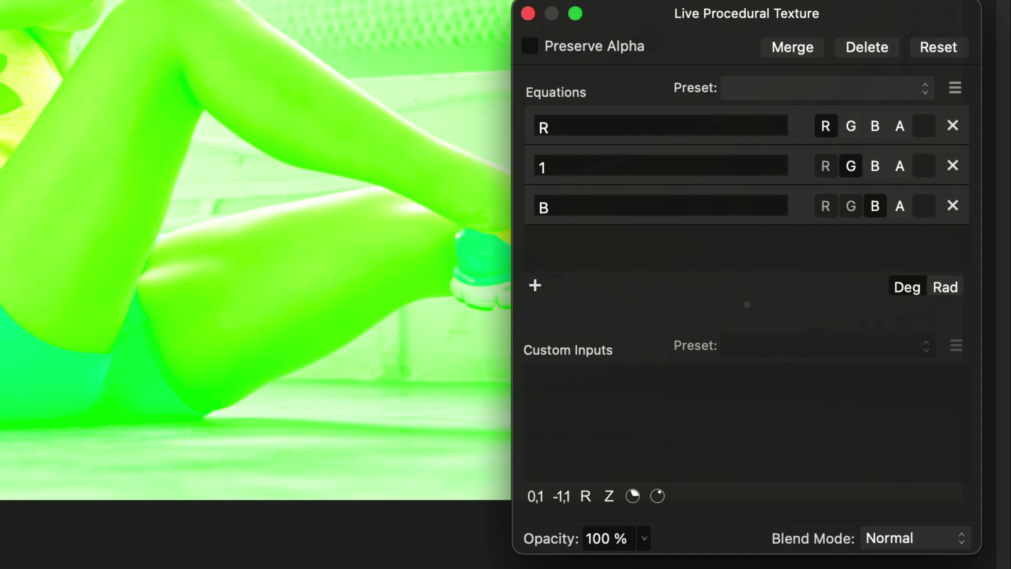
{"action": "left_click", "coordinate": [535, 285]}
{"action": "left_click", "coordinate": [552, 247]}
{"action": "type", "text": "1-"}
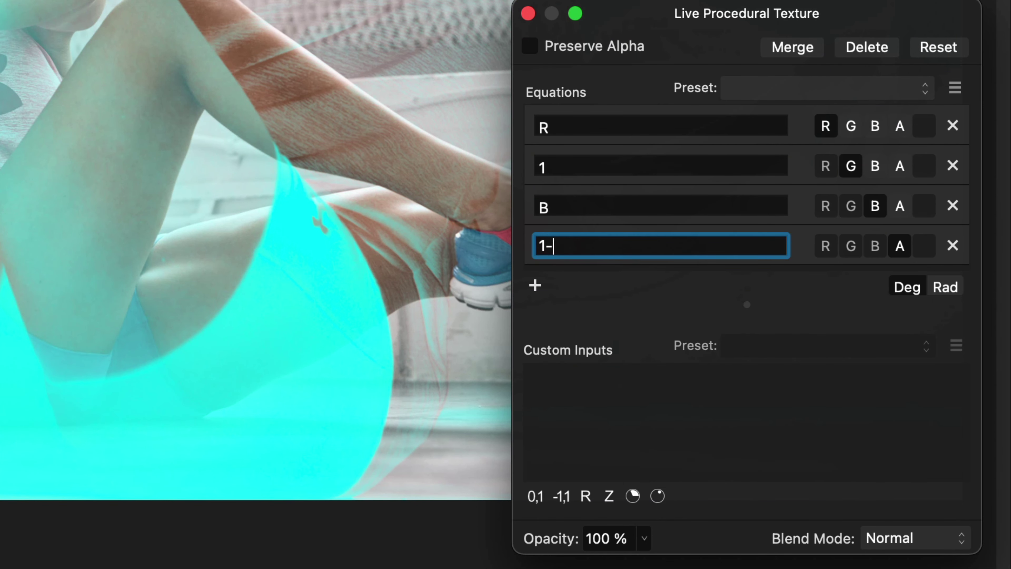
{"action": "type", "text": "min(R,B)"}
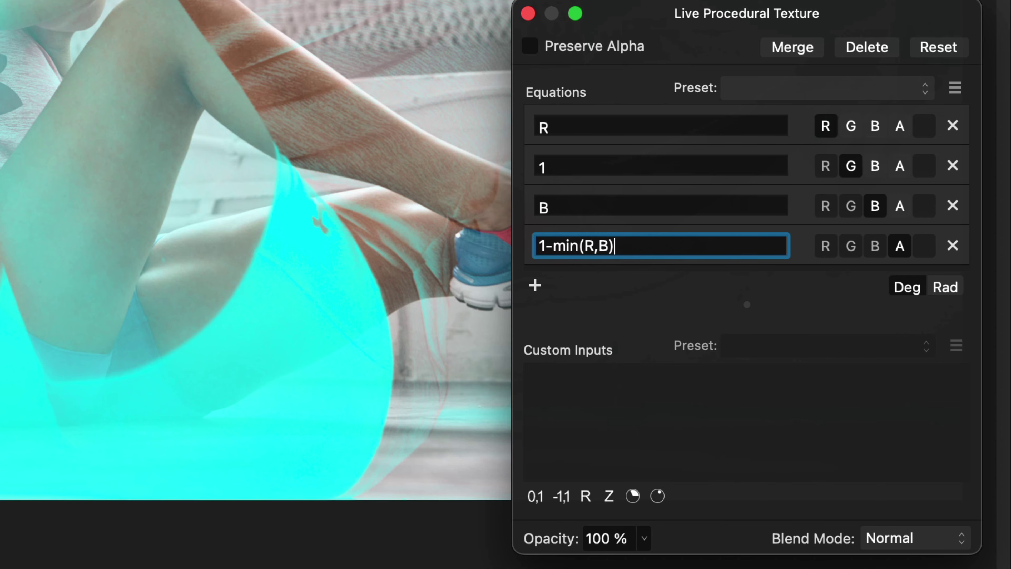
{"action": "key", "text": "Return"}
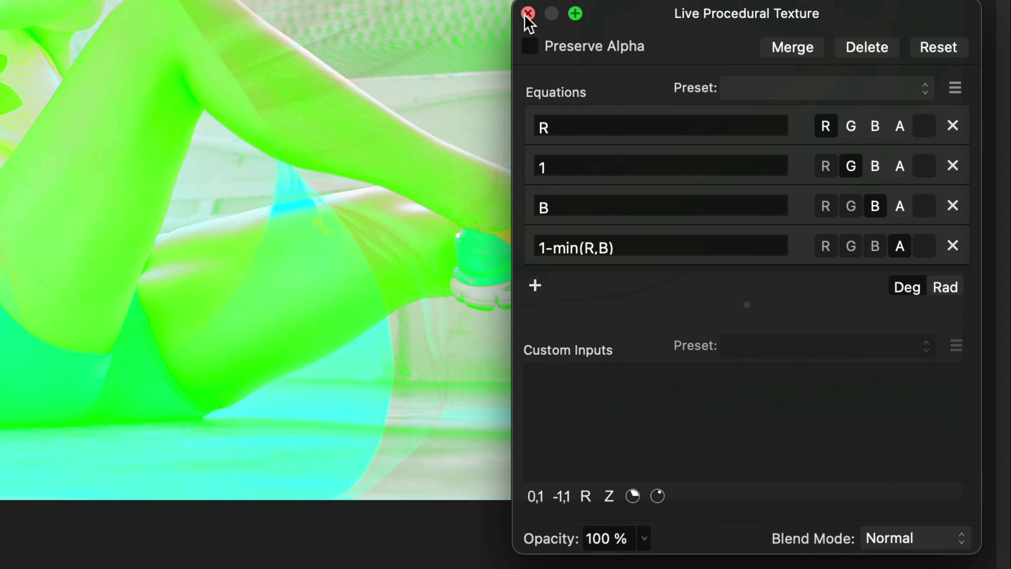
{"action": "left_click", "coordinate": [527, 14]}
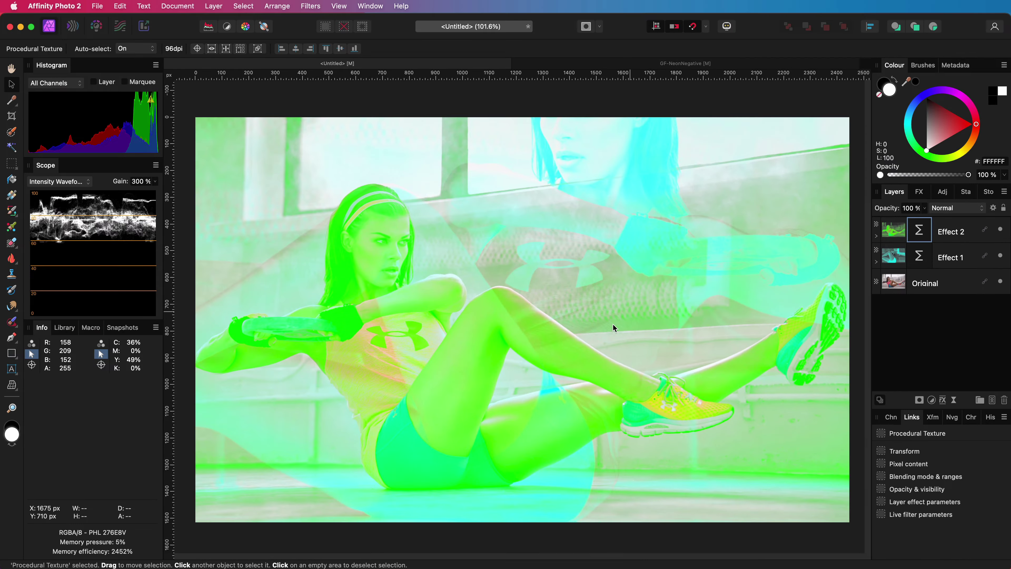
Set the blend mode of the Effect 1 and Effect 2 layers to Darken.
{"action": "left_click", "coordinate": [950, 257]}
{"action": "left_click", "coordinate": [957, 207]}
{"action": "left_click", "coordinate": [947, 228]}
{"action": "left_click", "coordinate": [947, 228]}
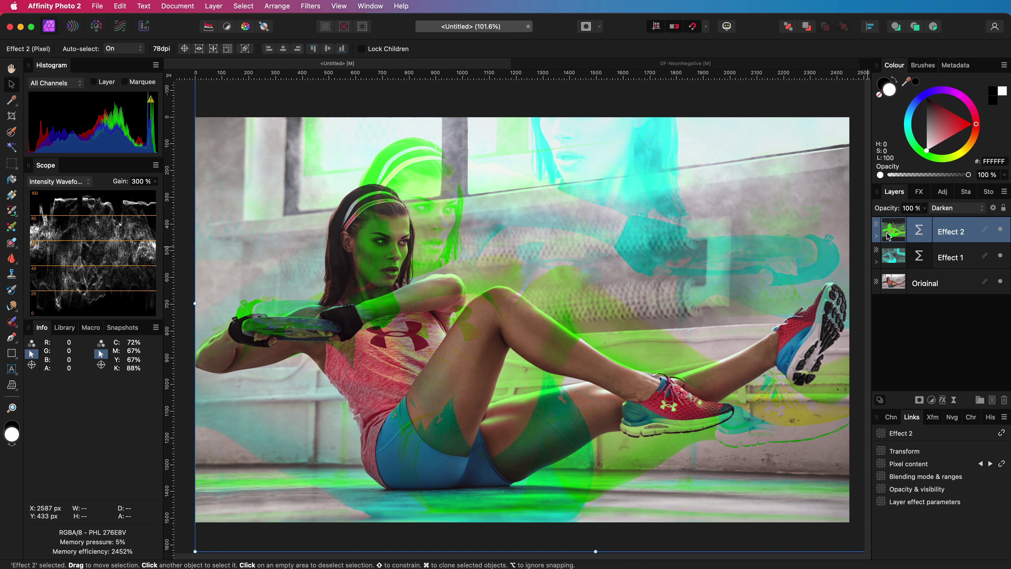
Add a Gradient Map adjustment above Effect 2 and change its first colour stop to blue.
{"action": "left_click", "coordinate": [931, 400]}
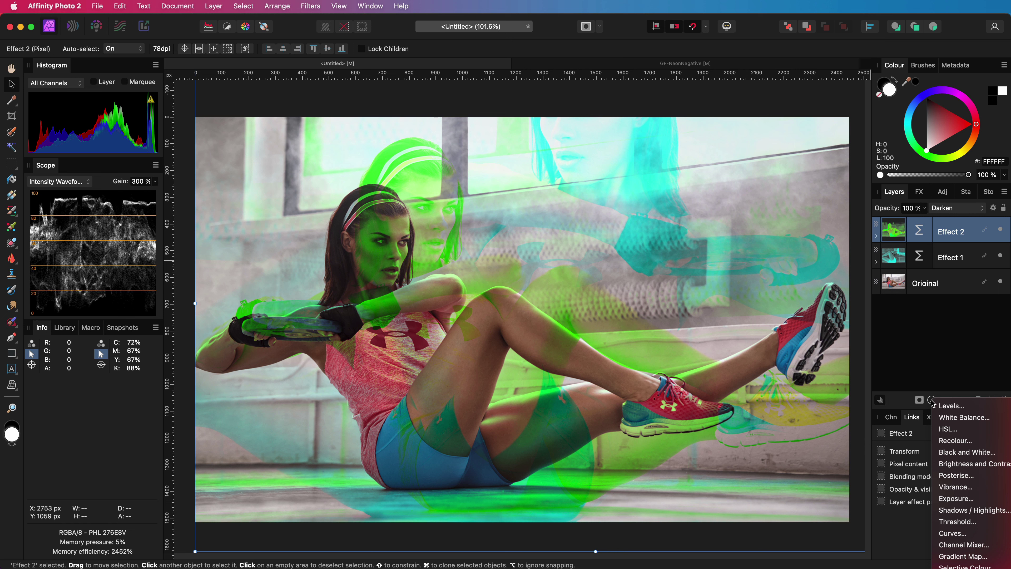
{"action": "left_click", "coordinate": [961, 555]}
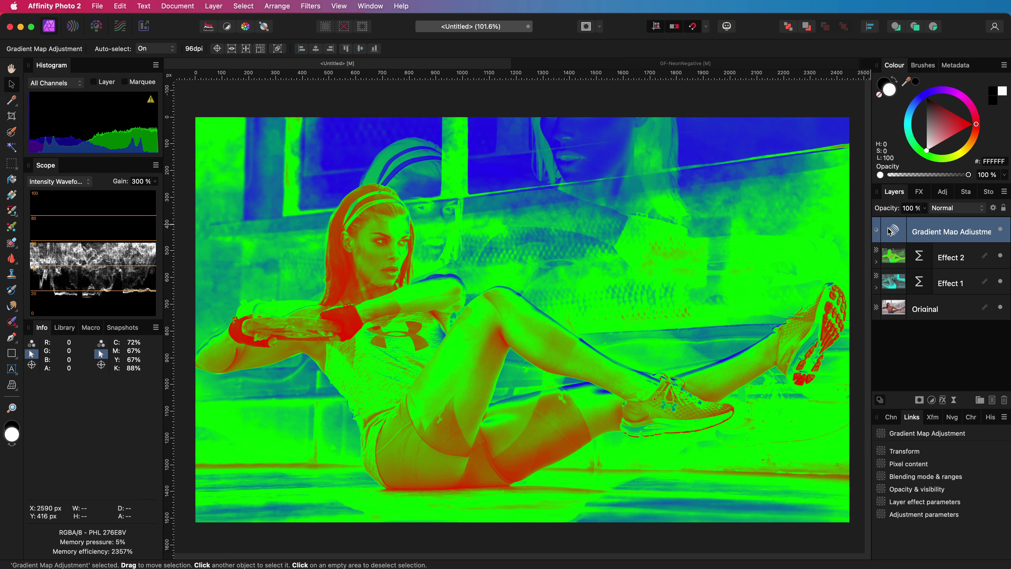
{"action": "left_click", "coordinate": [711, 311]}
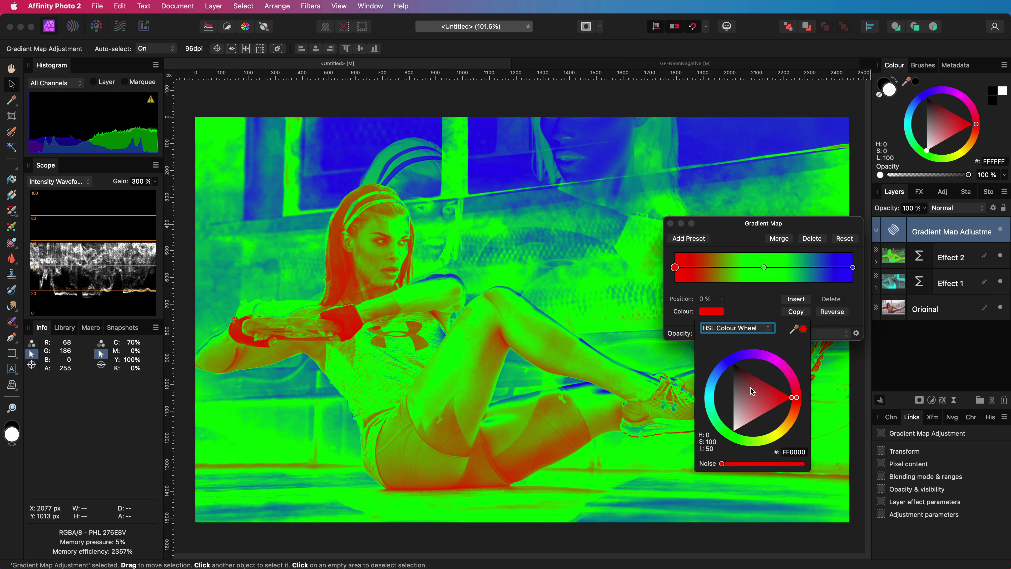
{"action": "left_click", "coordinate": [723, 365]}
Recolour the gradient's end stop yellow and add another yellow stop at 90 %.
{"action": "left_click", "coordinate": [763, 267]}
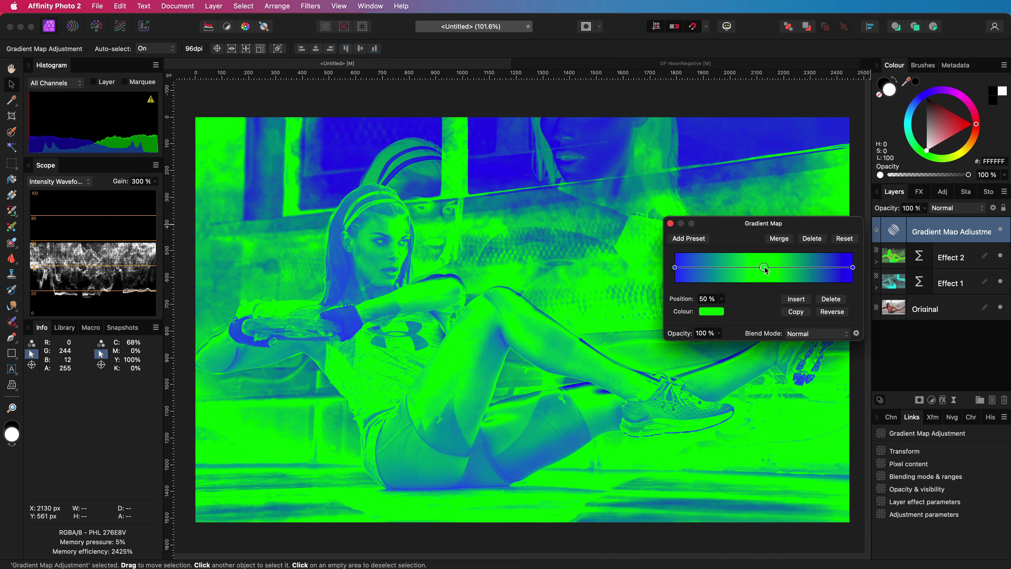
{"action": "left_click", "coordinate": [852, 267]}
{"action": "left_click", "coordinate": [711, 311]}
{"action": "left_click", "coordinate": [781, 437]}
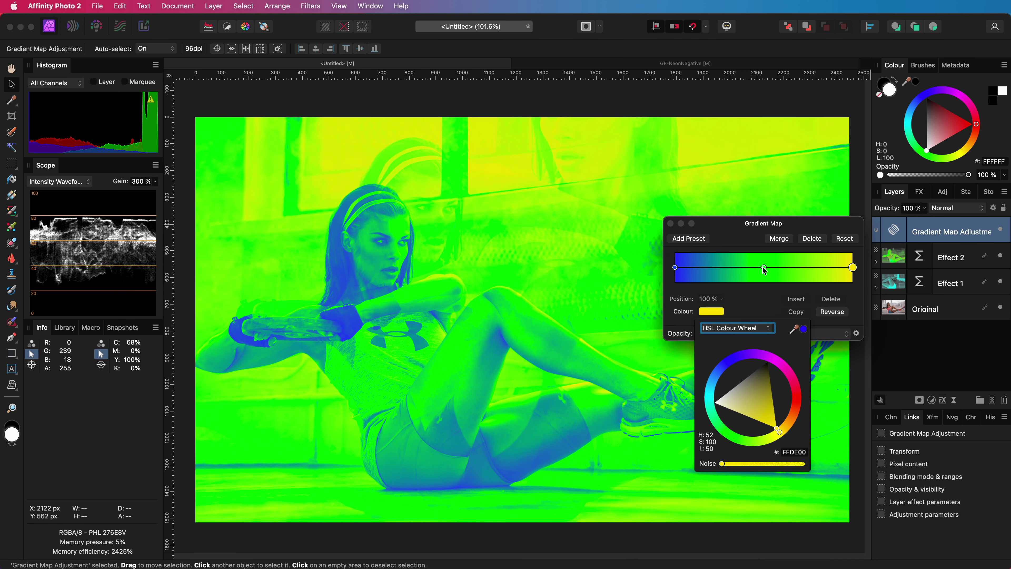
{"action": "left_click", "coordinate": [835, 267]}
{"action": "left_click_drag", "start_coordinate": [774, 428], "coordinate": [778, 432]}
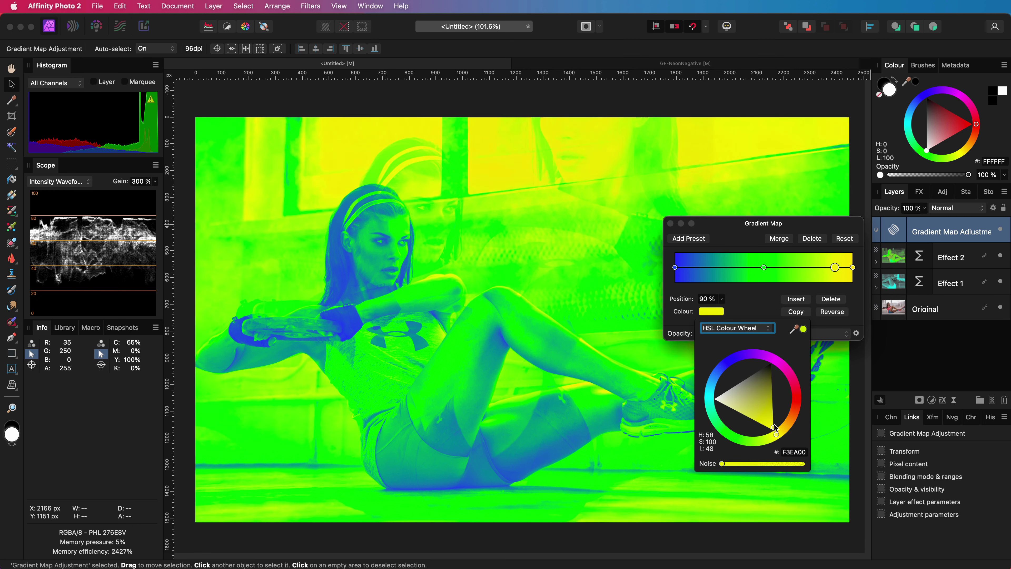
Change the gradient's 50 % stop to magenta FE00FF and add a pink stop slightly closer to the yellow end.
{"action": "left_click", "coordinate": [764, 267]}
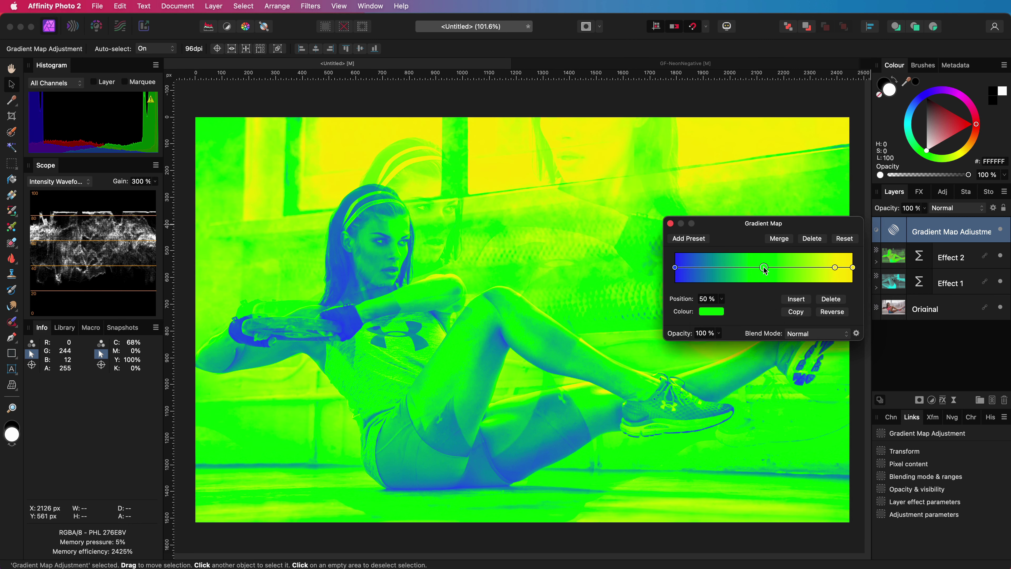
{"action": "left_click", "coordinate": [711, 311]}
{"action": "left_click", "coordinate": [773, 361]}
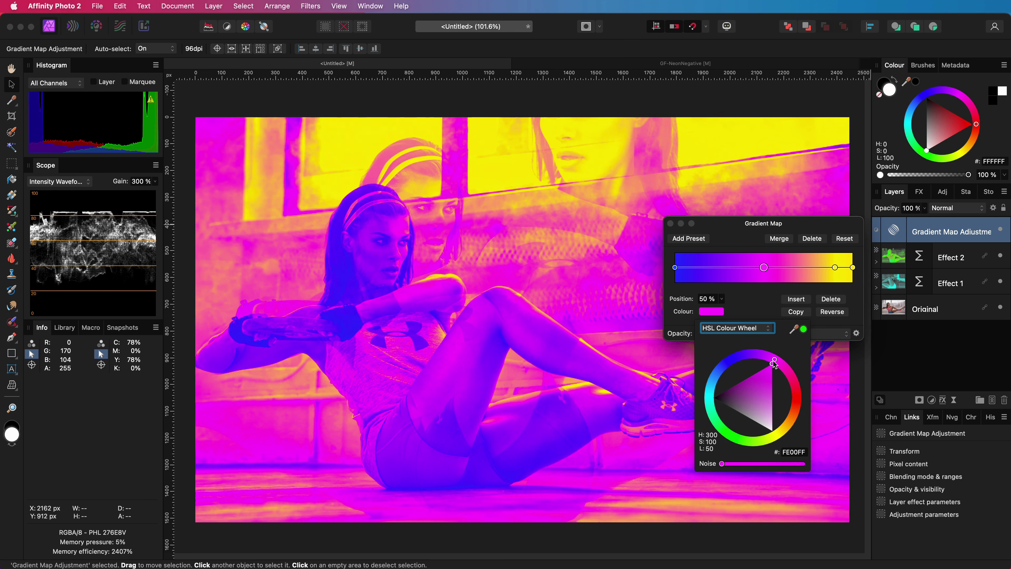
{"action": "left_click", "coordinate": [776, 267]}
{"action": "left_click", "coordinate": [719, 313]}
{"action": "left_click", "coordinate": [774, 381]}
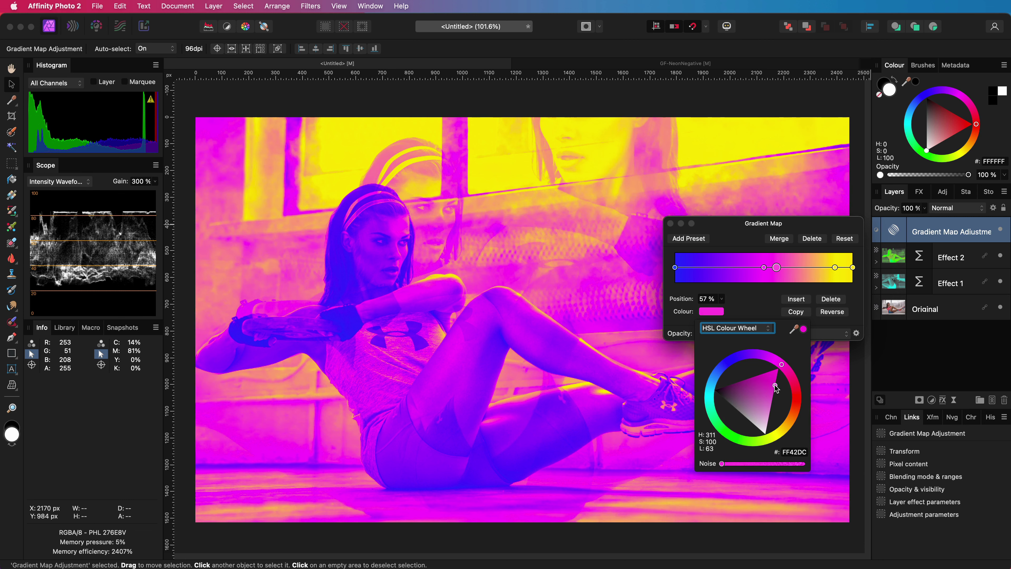
{"action": "left_click_drag", "start_coordinate": [776, 267], "coordinate": [779, 271]}
Change the gradient's first stop to a darker blue.
{"action": "left_click", "coordinate": [674, 267]}
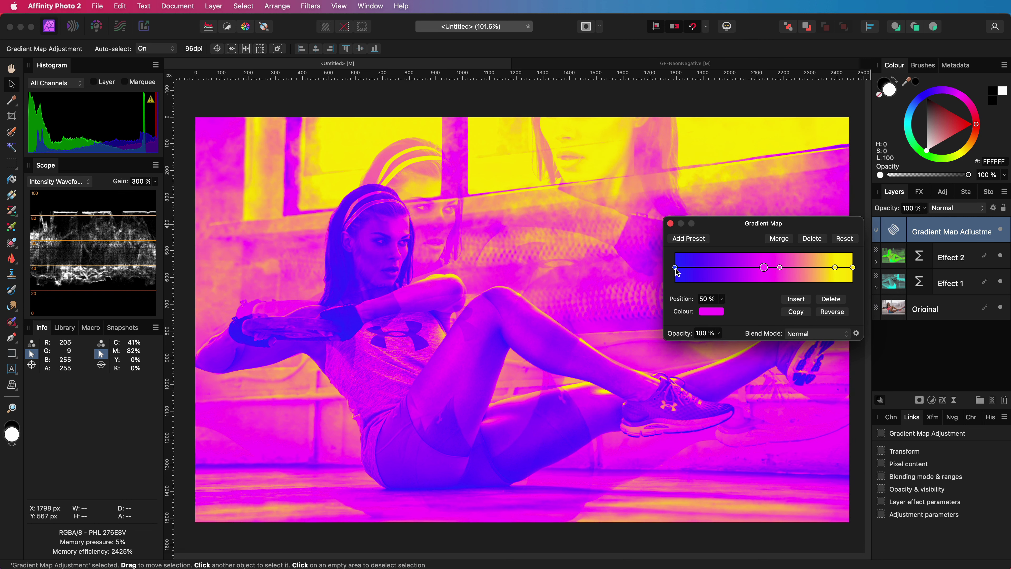
{"action": "left_click", "coordinate": [711, 311]}
{"action": "left_click", "coordinate": [732, 397]}
Add a stop near the dark end of the gradient, recolour it a brighter blue and move it to about 31 %.
{"action": "left_click", "coordinate": [690, 267]}
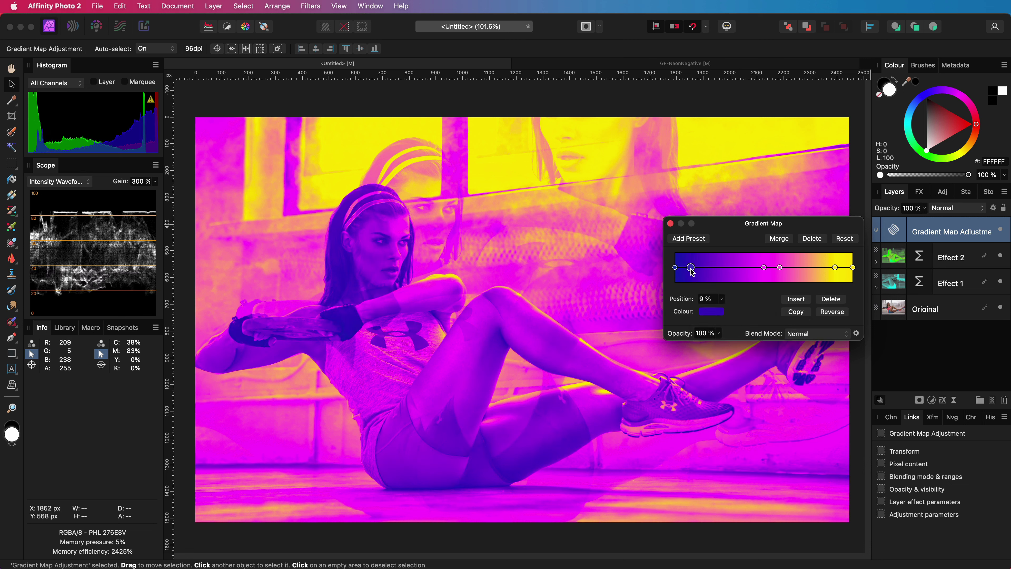
{"action": "left_click", "coordinate": [712, 310]}
{"action": "left_click", "coordinate": [739, 386]}
{"action": "left_click_drag", "start_coordinate": [736, 359], "coordinate": [723, 369]}
{"action": "left_click_drag", "start_coordinate": [690, 267], "coordinate": [730, 267]}
{"action": "left_click", "coordinate": [711, 311]}
{"action": "left_click", "coordinate": [727, 389]}
Darken the gradient's first stop, then lighten the two magenta stops and shift them slightly towards yellow.
{"action": "left_click", "coordinate": [711, 311]}
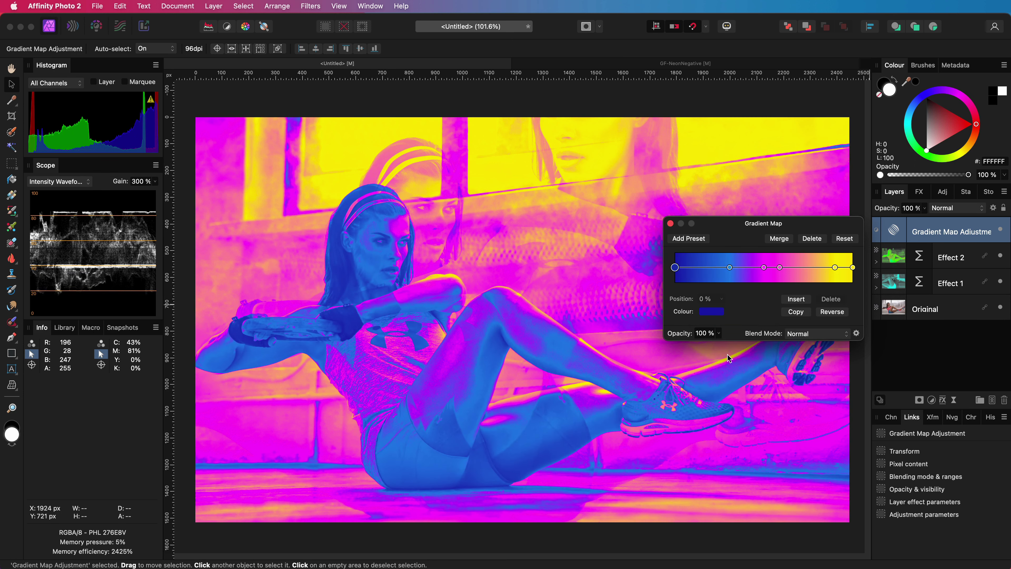
{"action": "left_click", "coordinate": [712, 311]}
{"action": "left_click", "coordinate": [779, 267]}
{"action": "left_click", "coordinate": [711, 311]}
{"action": "left_click", "coordinate": [780, 289]}
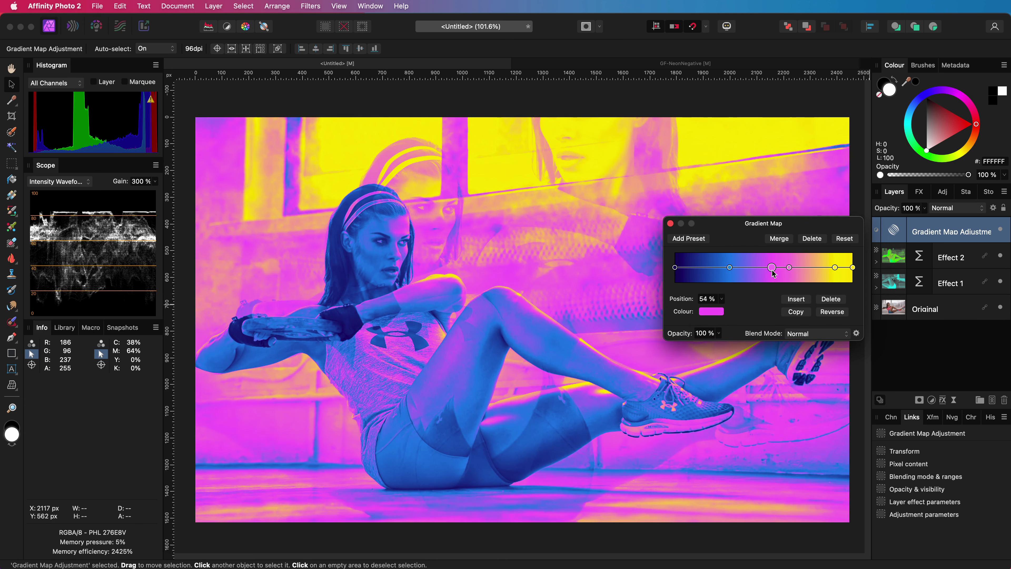
Brighten the gradient's dark blue first stop slightly, fine-tune the middle stop positions and close the Gradient Map settings.
{"action": "left_click", "coordinate": [675, 267]}
{"action": "left_click", "coordinate": [712, 311]}
{"action": "left_click", "coordinate": [711, 311]}
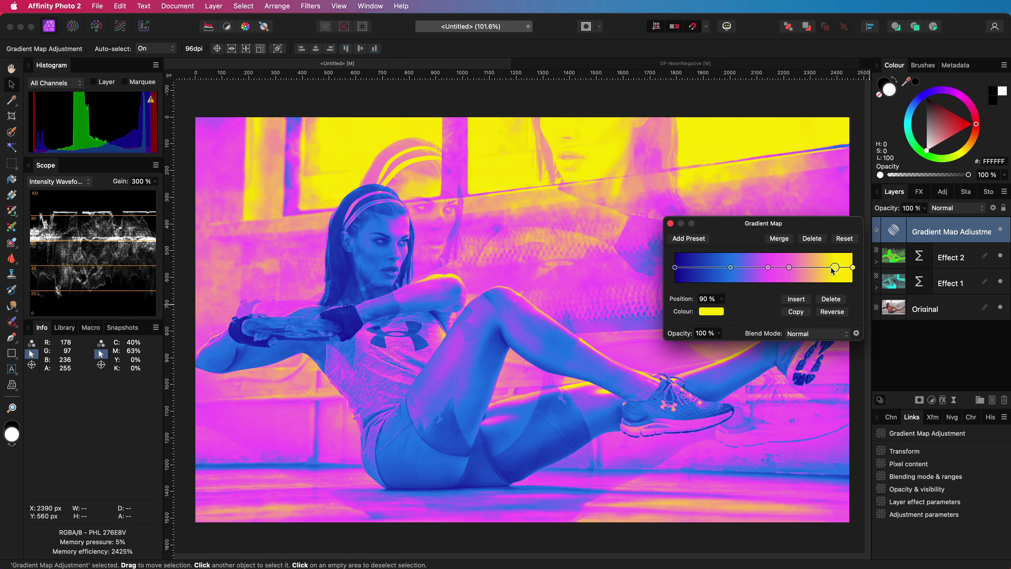
{"action": "left_click", "coordinate": [730, 267]}
{"action": "left_click", "coordinate": [670, 223]}
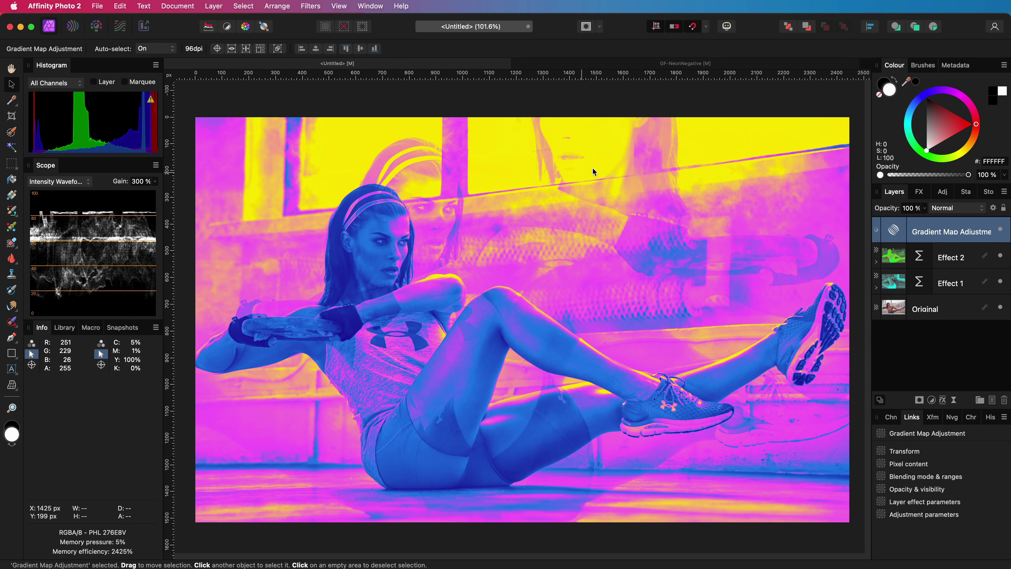
Enlarge the Effect 1 layer from its upper-left corner and shift it slightly right.
{"action": "left_click", "coordinate": [639, 381]}
{"action": "scroll", "coordinate": [638, 381], "scroll_direction": "down", "scroll_amount": 5}
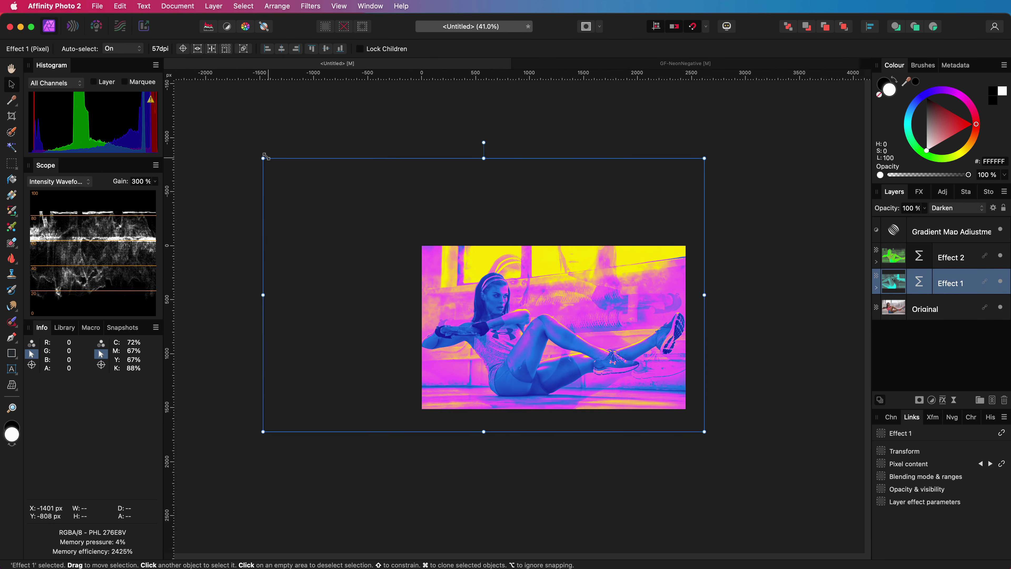
{"action": "left_click_drag", "start_coordinate": [264, 157], "coordinate": [167, 86]}
{"action": "left_click_drag", "start_coordinate": [515, 309], "coordinate": [538, 309]}
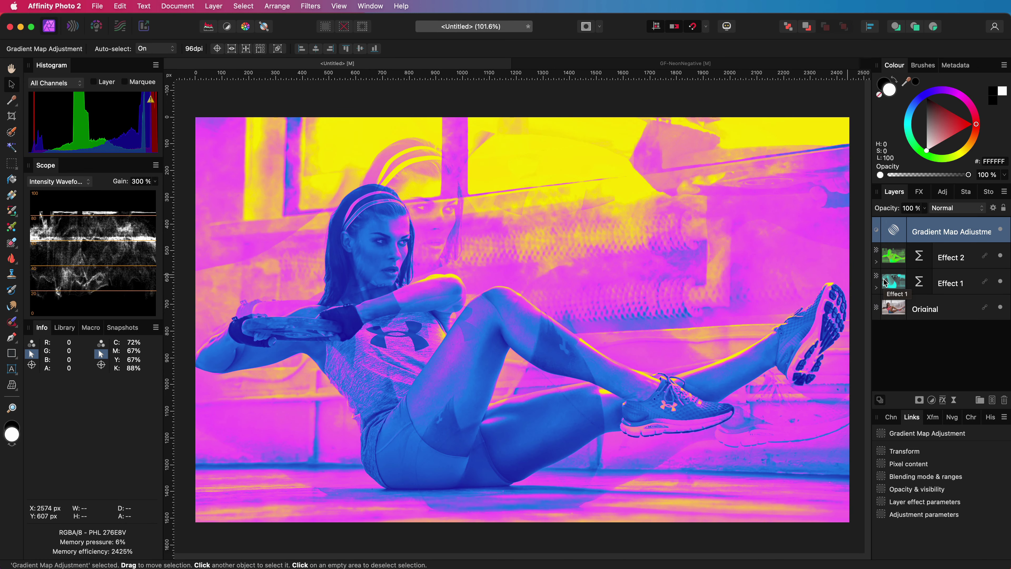
Compare the effect with the original photo by hiding and reshowing the Gradient Map, Effect 2 and Effect 1 layers.
{"action": "left_click", "coordinate": [957, 291], "text": "shift"}
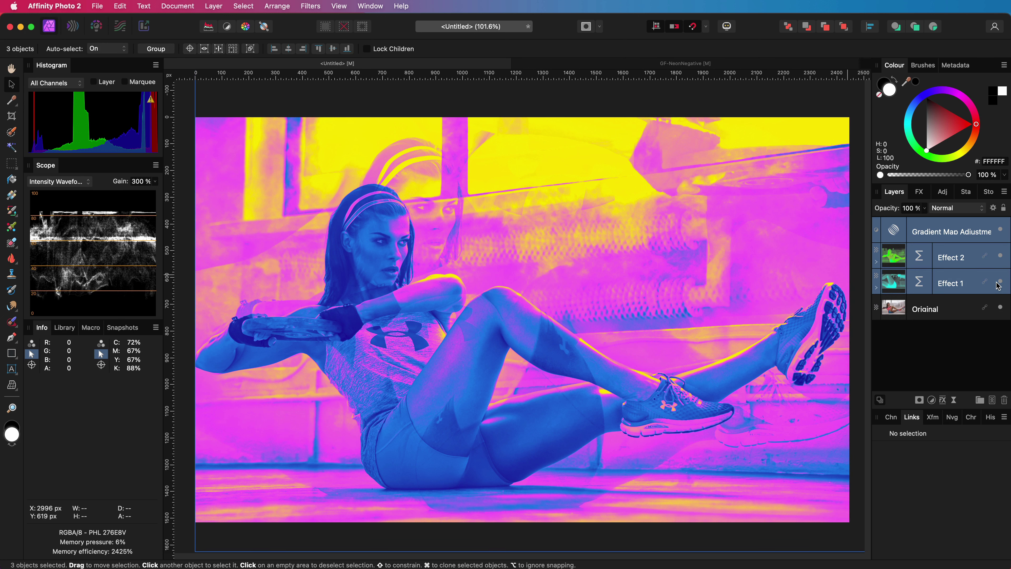
{"action": "left_click", "coordinate": [999, 282]}
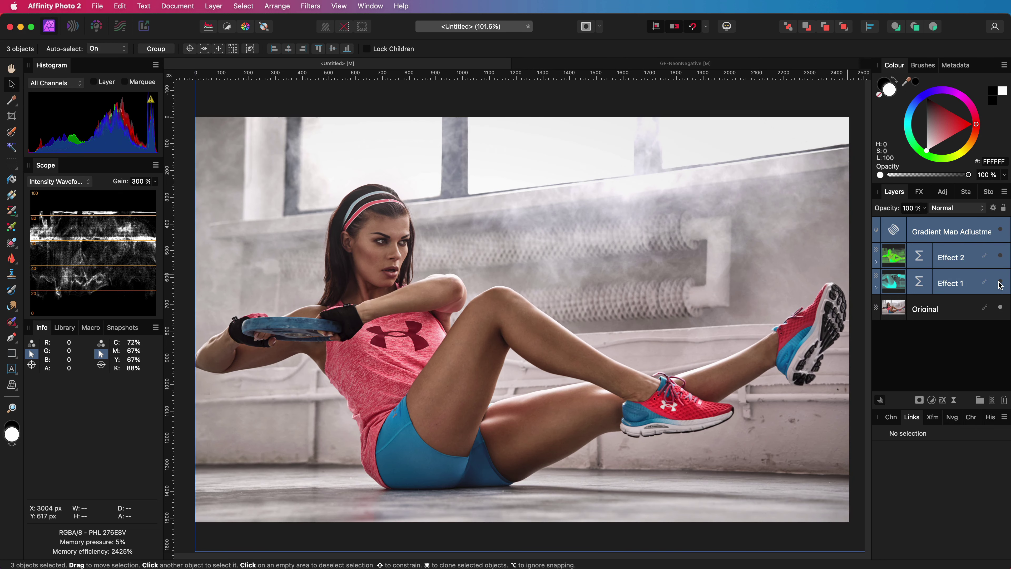
{"action": "left_click", "coordinate": [1000, 283]}
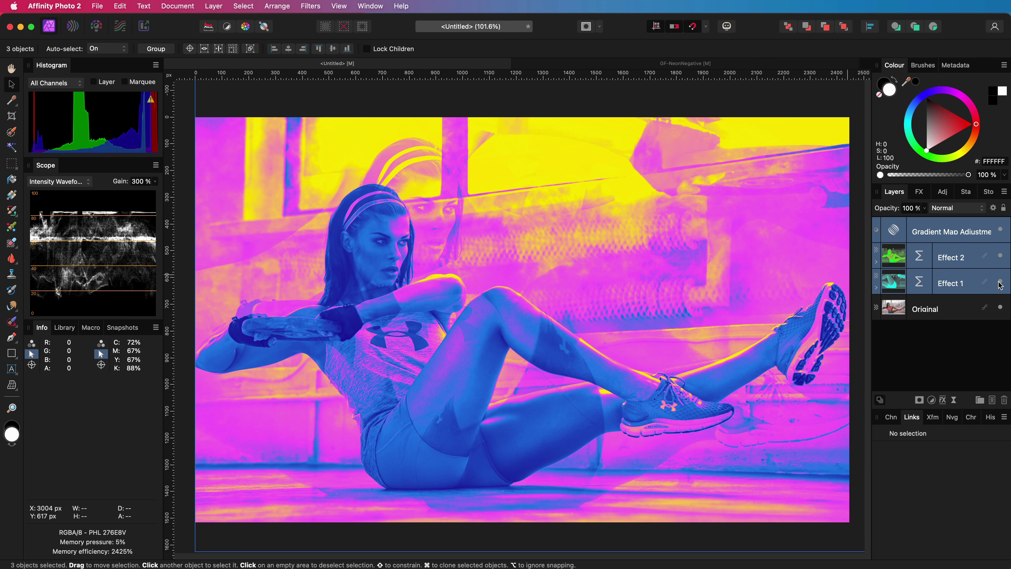
Place the Grunge 215 texture above all layers and set its blend mode to Overlay.
{"action": "left_click", "coordinate": [804, 219]}
{"action": "key", "text": "super+v"}
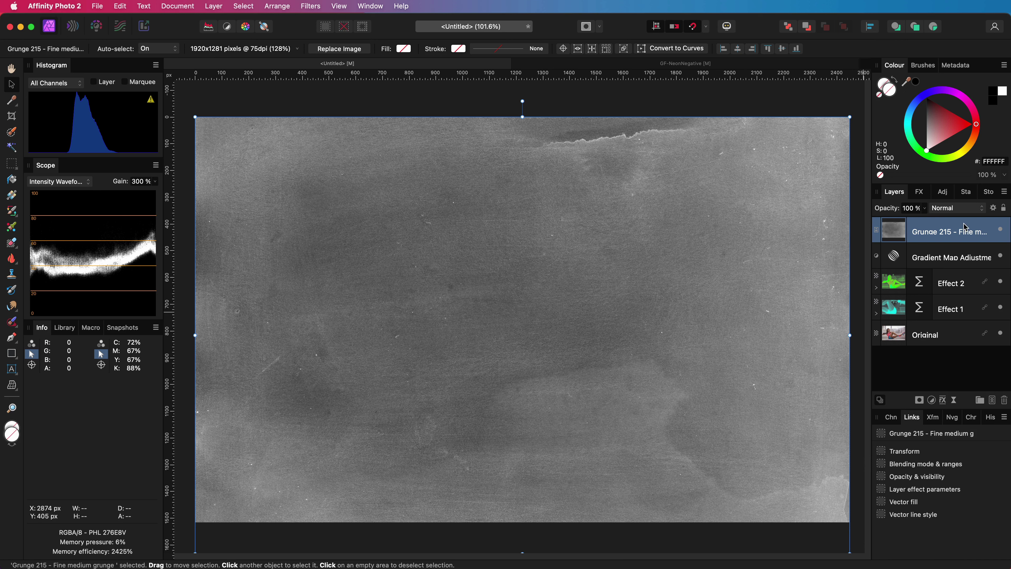
{"action": "left_click", "coordinate": [957, 208]}
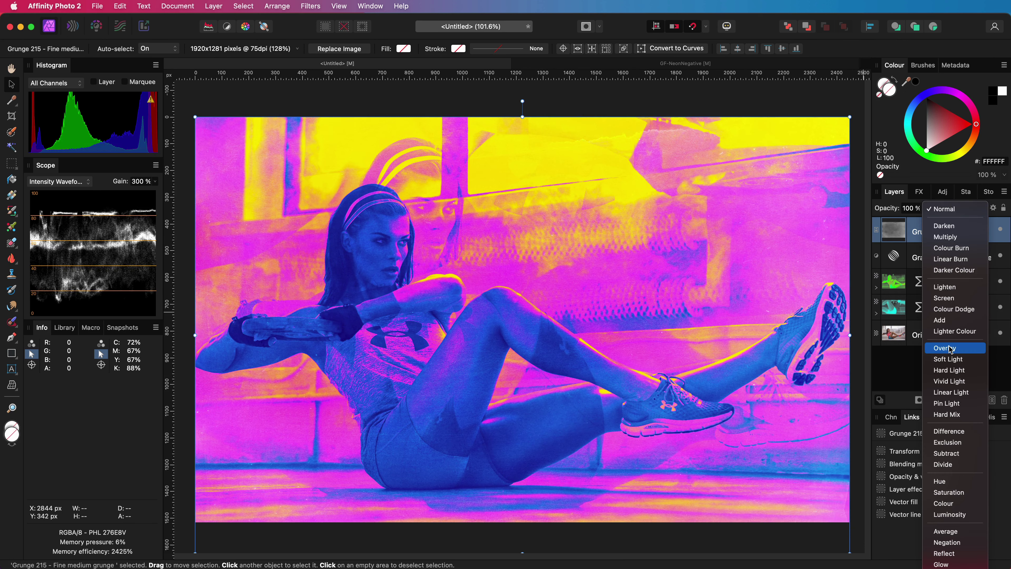
{"action": "left_click", "coordinate": [928, 345]}
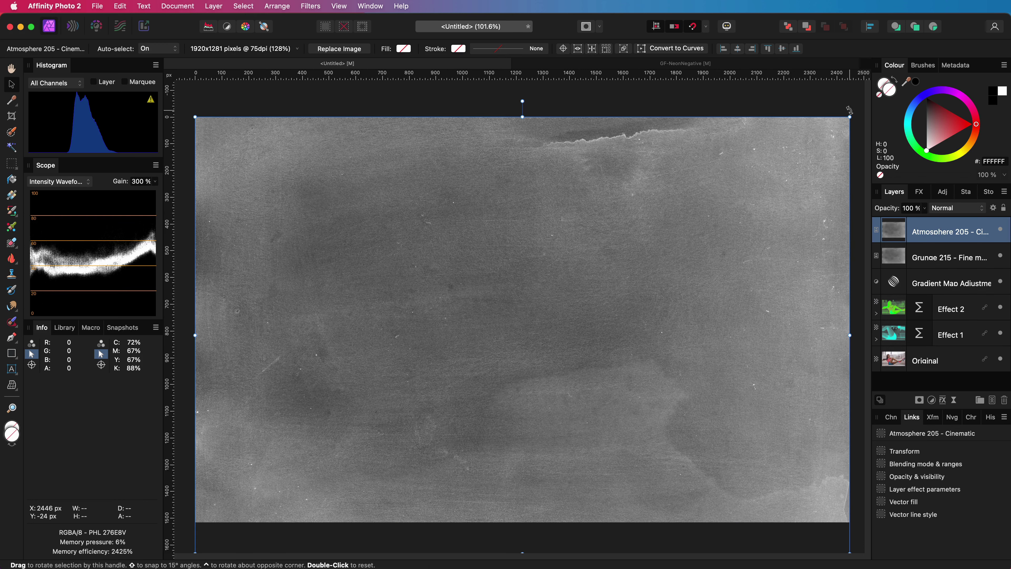
Shrink the Atmosphere 205 texture over the lower-left part of the photo and blend it with Colour Burn at 30 % opacity.
{"action": "left_click_drag", "start_coordinate": [849, 119], "coordinate": [612, 204]}
{"action": "left_click_drag", "start_coordinate": [441, 457], "coordinate": [311, 428]}
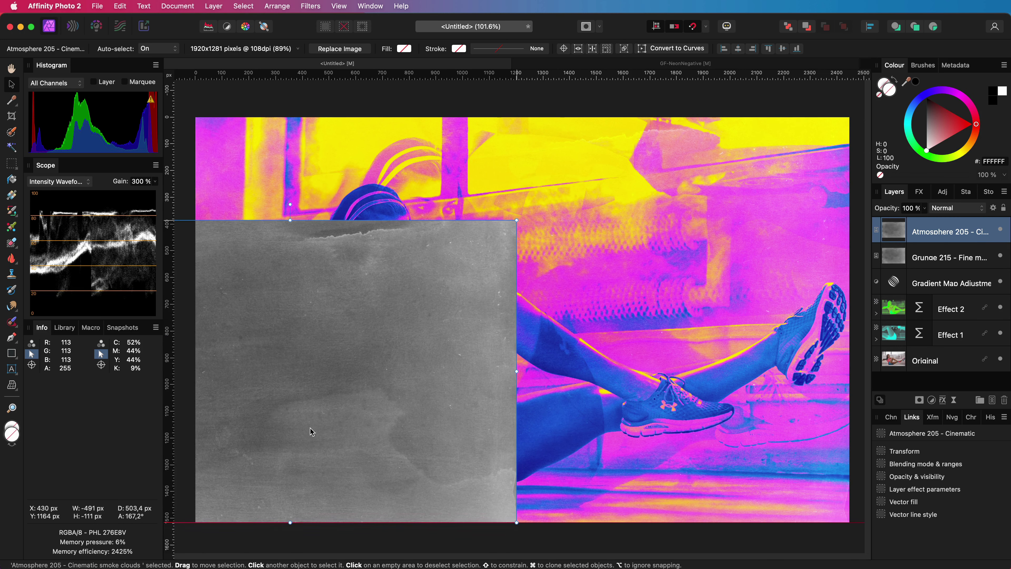
{"action": "left_click", "coordinate": [955, 207]}
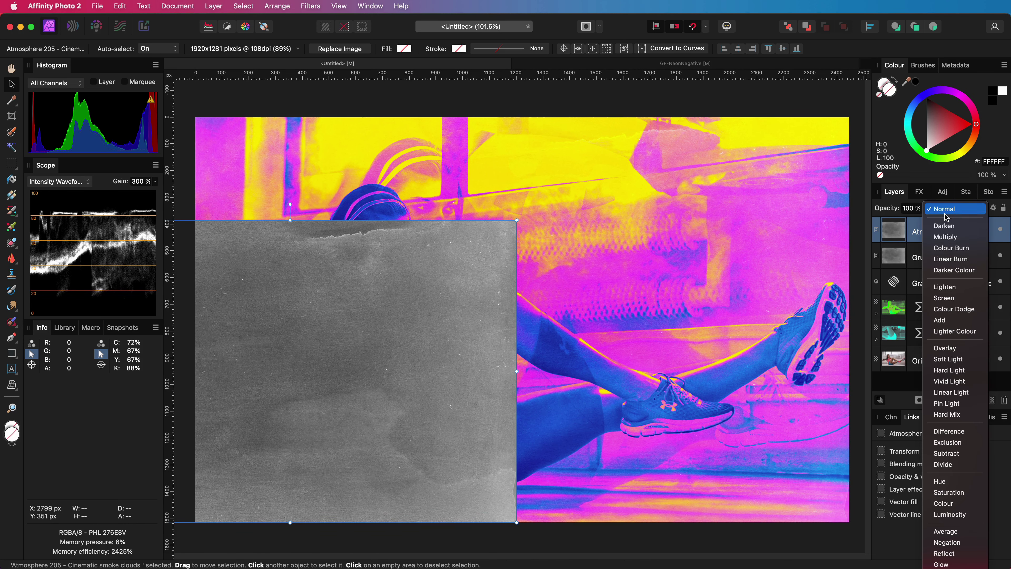
{"action": "left_click", "coordinate": [950, 249]}
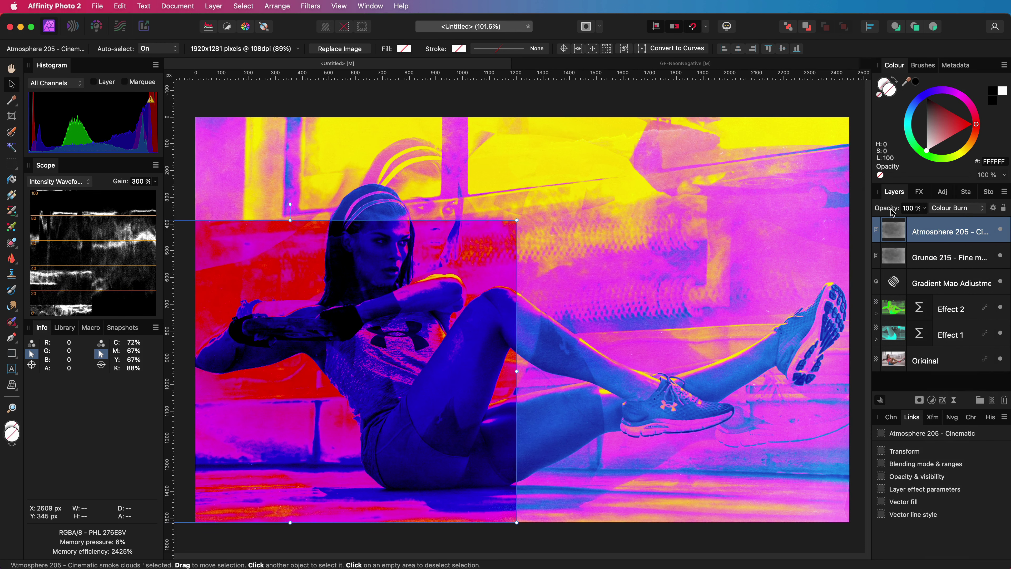
{"action": "mouse_move", "coordinate": [892, 213]}
{"action": "left_mouse_down"}
{"action": "mouse_move", "coordinate": [845, 217]}
{"action": "mouse_move", "coordinate": [855, 217]}
{"action": "left_mouse_up"}
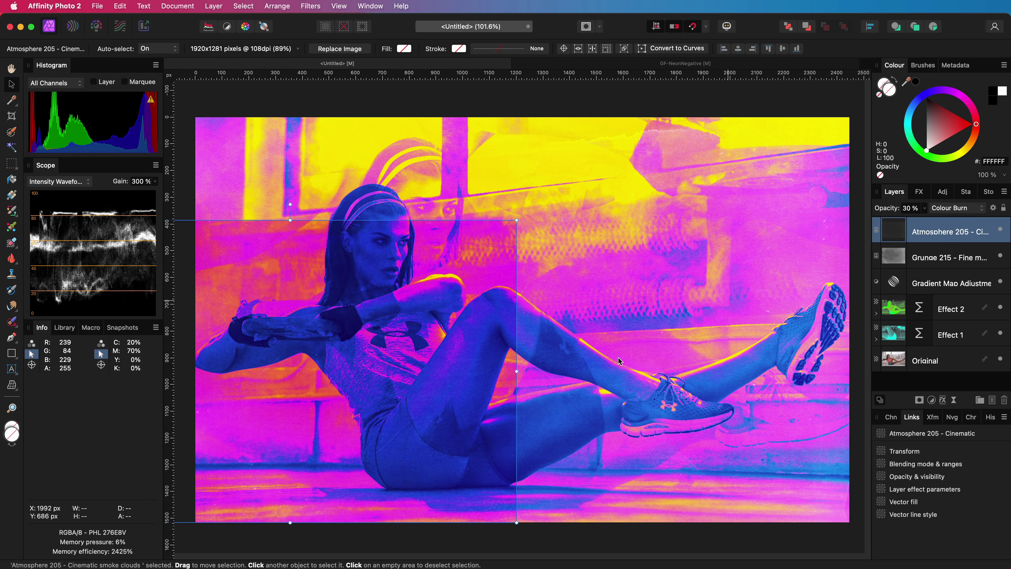
{"action": "left_click_drag", "start_coordinate": [456, 413], "coordinate": [506, 378]}
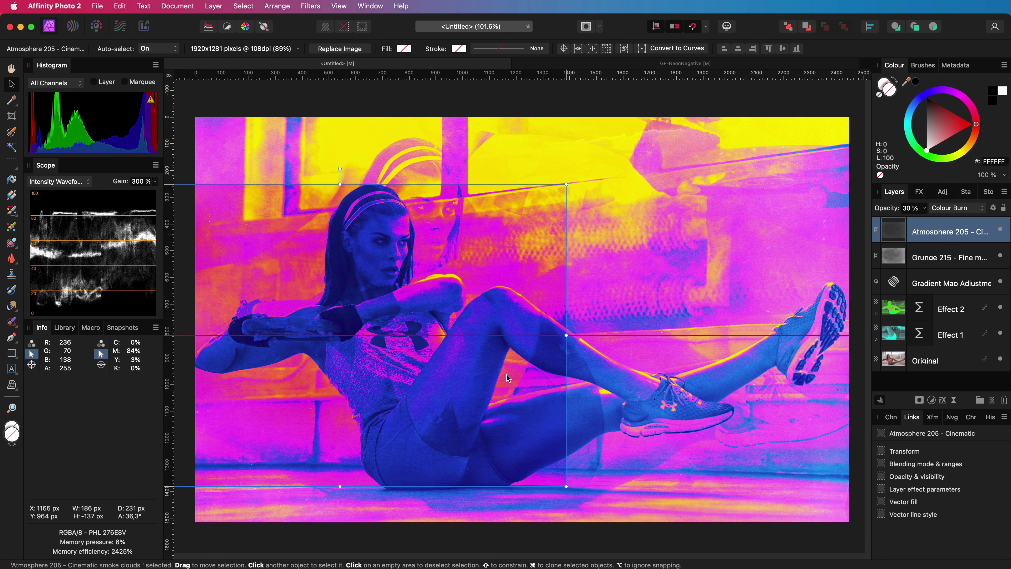
Place the Paper 226 texture as the top layer with Linear Burn blending at 24 % opacity.
{"action": "key", "text": "super+v"}
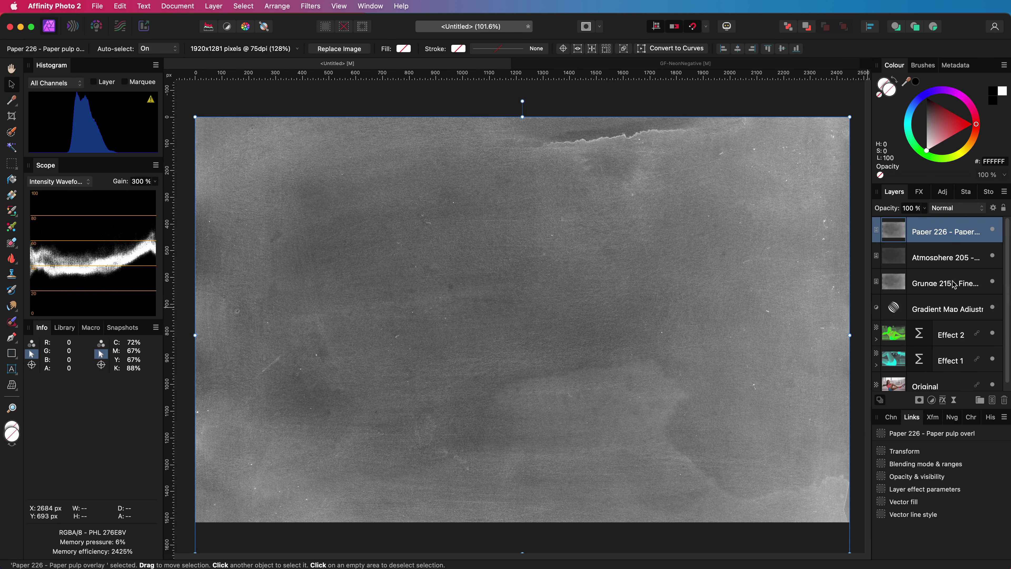
{"action": "left_click", "coordinate": [947, 208]}
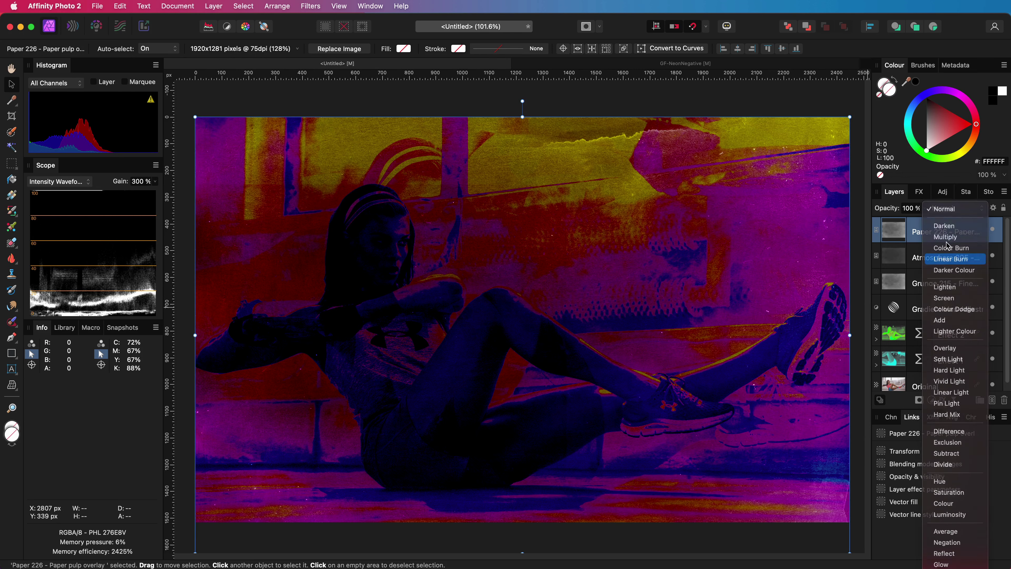
{"action": "left_click", "coordinate": [950, 259]}
{"action": "left_click_drag", "start_coordinate": [882, 211], "coordinate": [850, 213]}
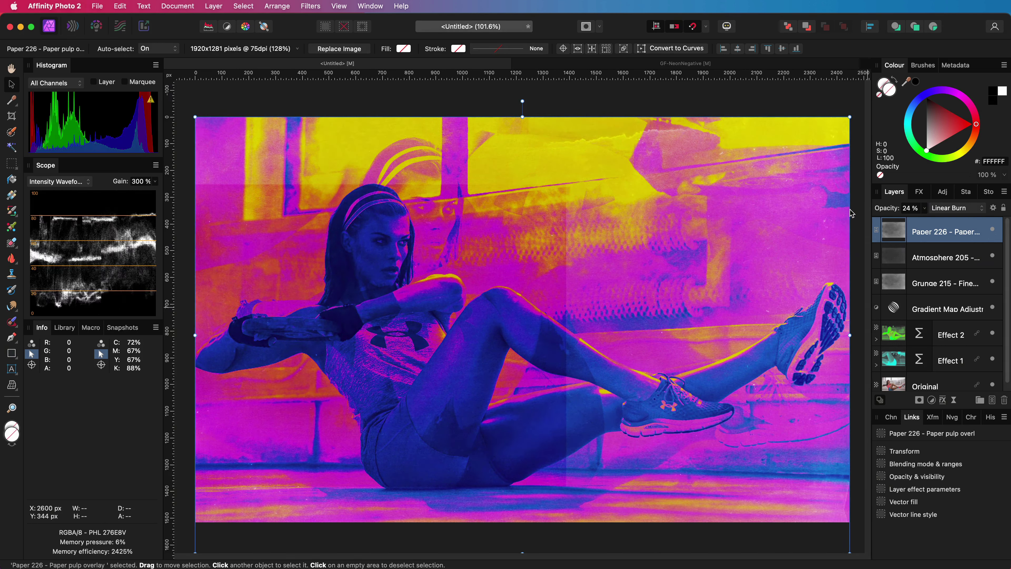
Shrink the Paper 226 texture and position it over the upper-right part of the photo.
{"action": "left_click_drag", "start_coordinate": [412, 350], "coordinate": [723, 245]}
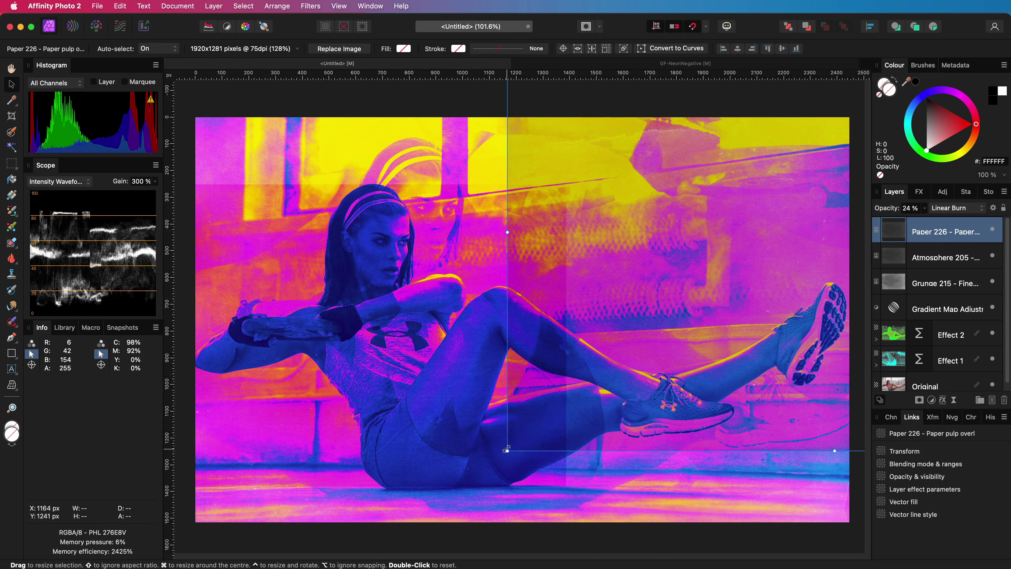
{"action": "left_click_drag", "start_coordinate": [507, 451], "coordinate": [687, 283]}
{"action": "left_click_drag", "start_coordinate": [757, 220], "coordinate": [493, 270]}
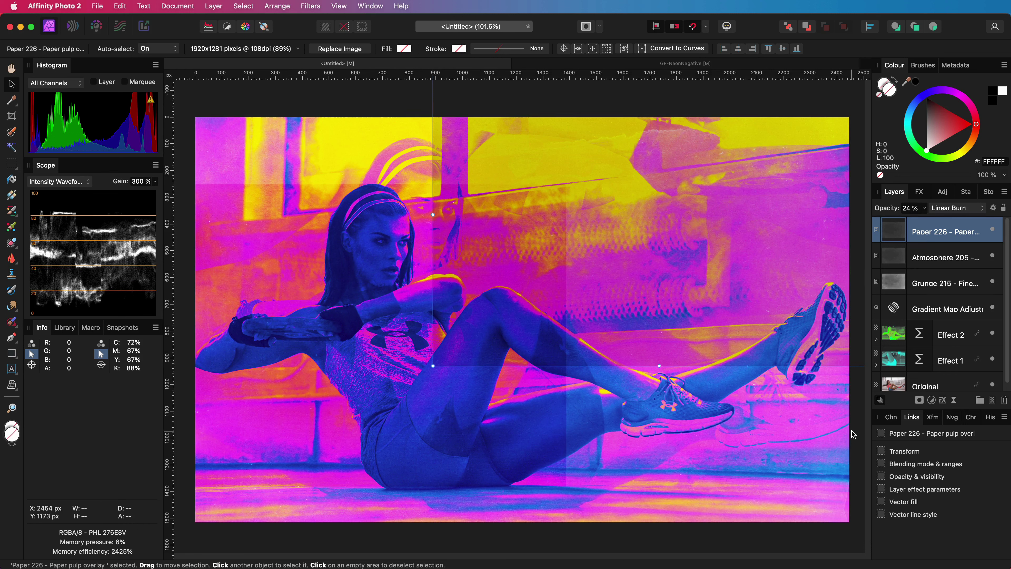
Select the Paper 226 layer and add a live Procedural Texture noise filter above it.
{"action": "left_click", "coordinate": [631, 279]}
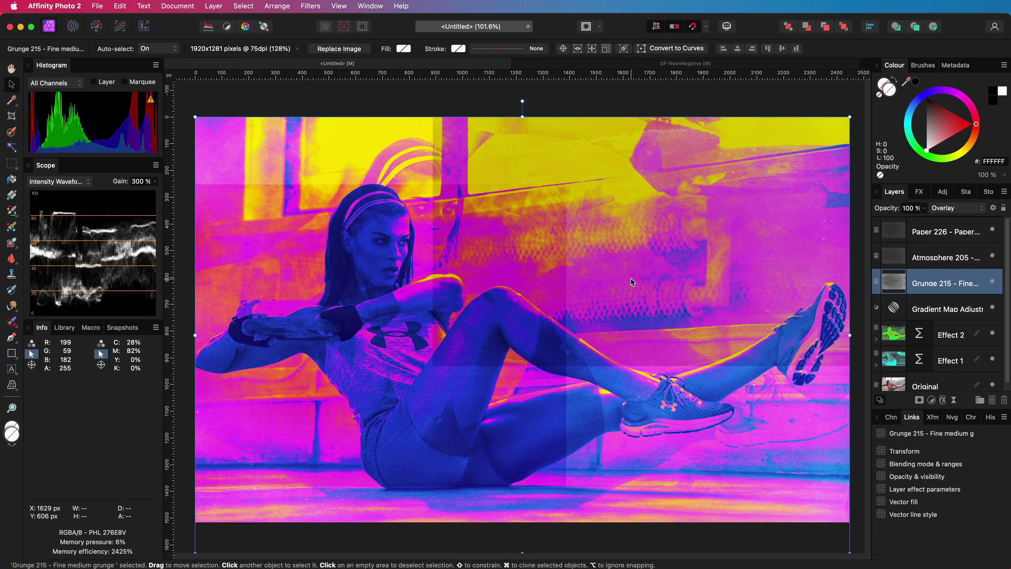
{"action": "left_click", "coordinate": [927, 231]}
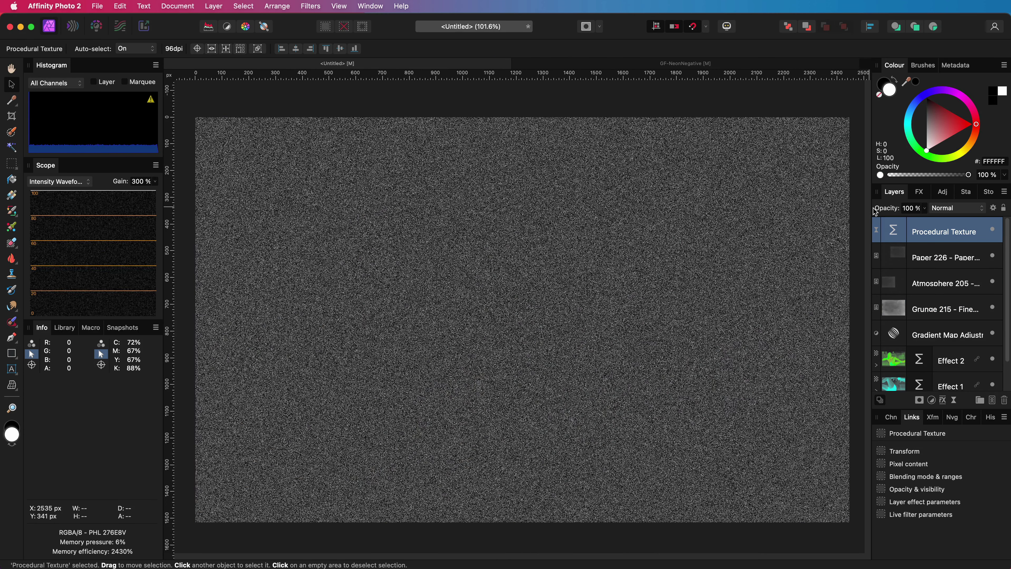
Add a white fill layer directly beneath the Procedural Texture filter, keeping the filter as the selected top layer.
{"action": "left_click", "coordinate": [214, 6]}
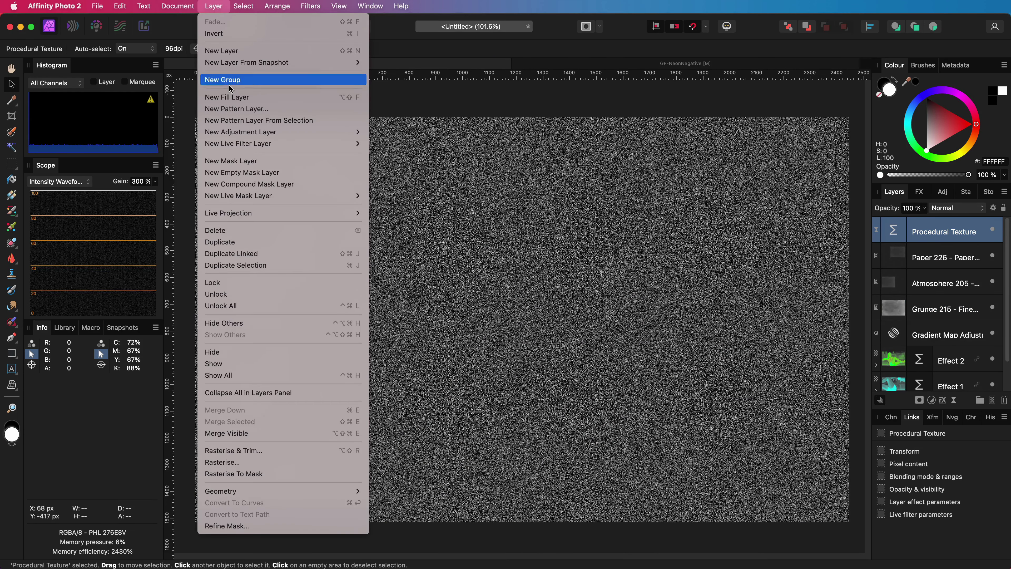
{"action": "left_click", "coordinate": [231, 97]}
{"action": "mouse_move", "coordinate": [901, 240]}
{"action": "left_mouse_down"}
{"action": "mouse_move", "coordinate": [909, 263]}
{"action": "mouse_move", "coordinate": [914, 244]}
{"action": "left_mouse_up"}
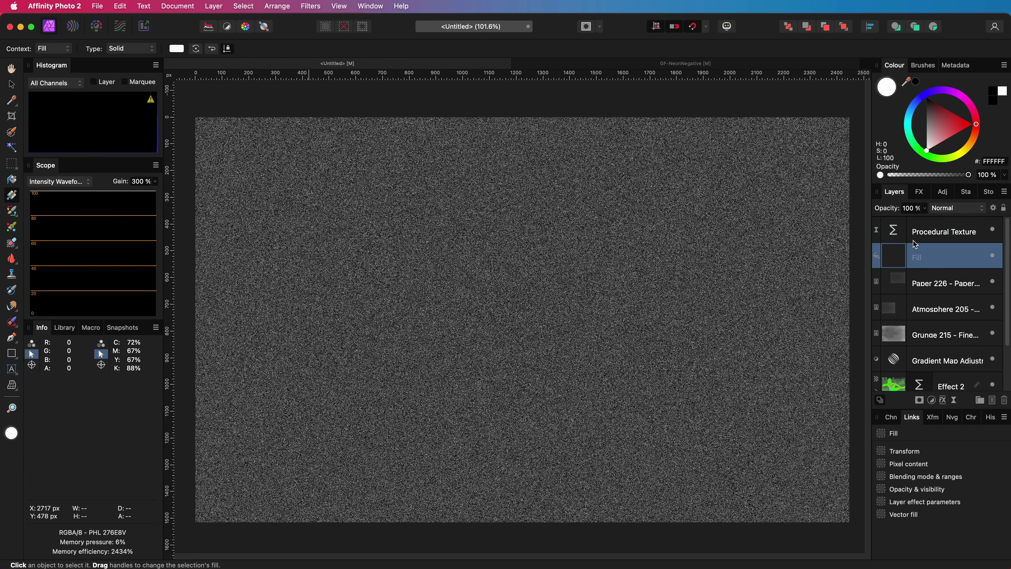
{"action": "left_click", "coordinate": [897, 238]}
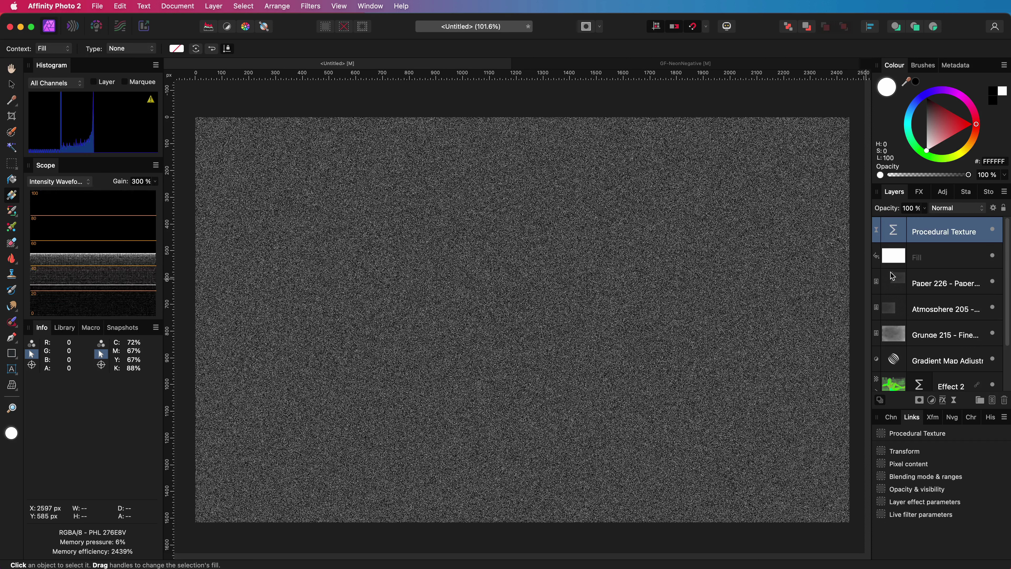
Add a Curves adjustment above the Procedural Texture, raising the black point, lowering the white point to about 0.735 and lifting the upper midtones.
{"action": "left_click", "coordinate": [933, 400]}
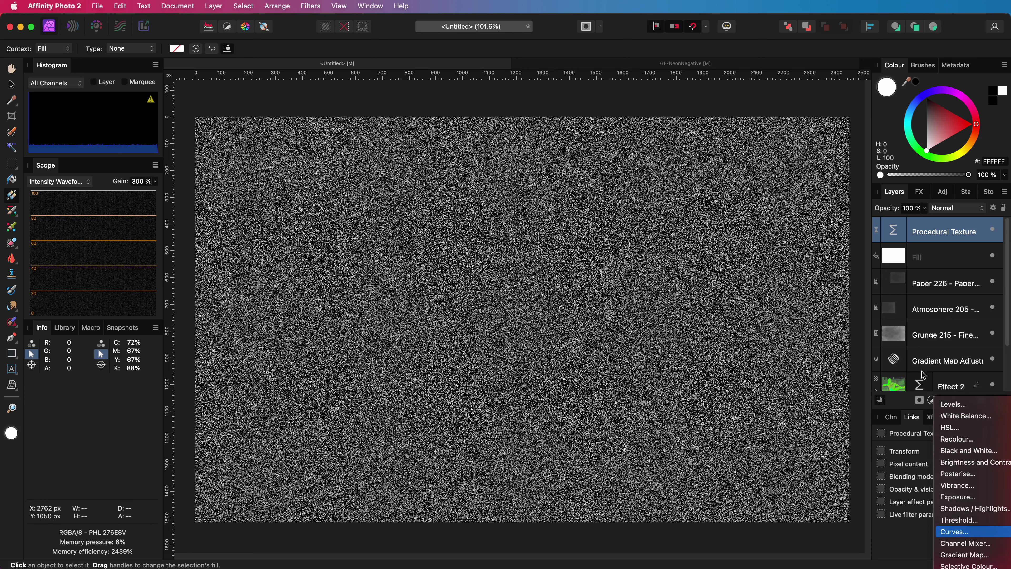
{"action": "key", "text": "Return"}
{"action": "left_click_drag", "start_coordinate": [672, 290], "coordinate": [671, 243]}
{"action": "left_click_drag", "start_coordinate": [855, 107], "coordinate": [867, 158]}
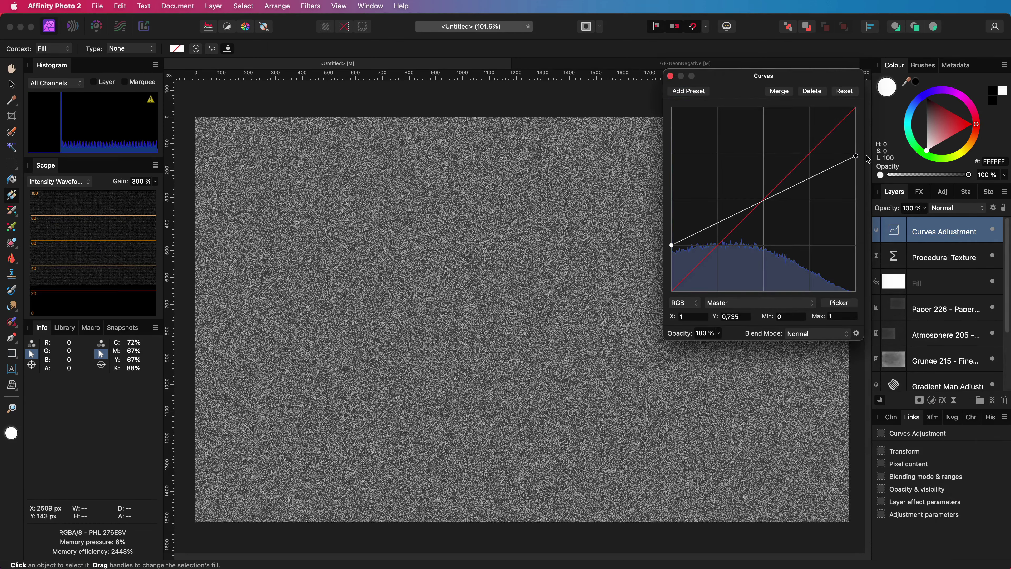
{"action": "left_click_drag", "start_coordinate": [764, 200], "coordinate": [812, 163]}
{"action": "key", "text": "Escape"}
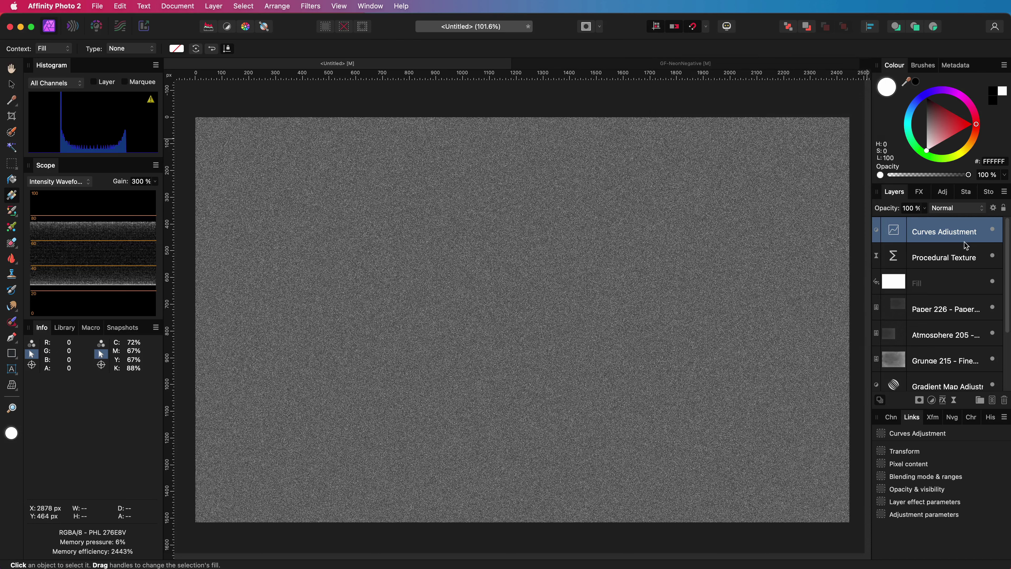
Group the Curves adjustment, Procedural Texture and fill layers together.
{"action": "left_click", "coordinate": [929, 283], "text": "shift"}
{"action": "right_click", "coordinate": [911, 236]}
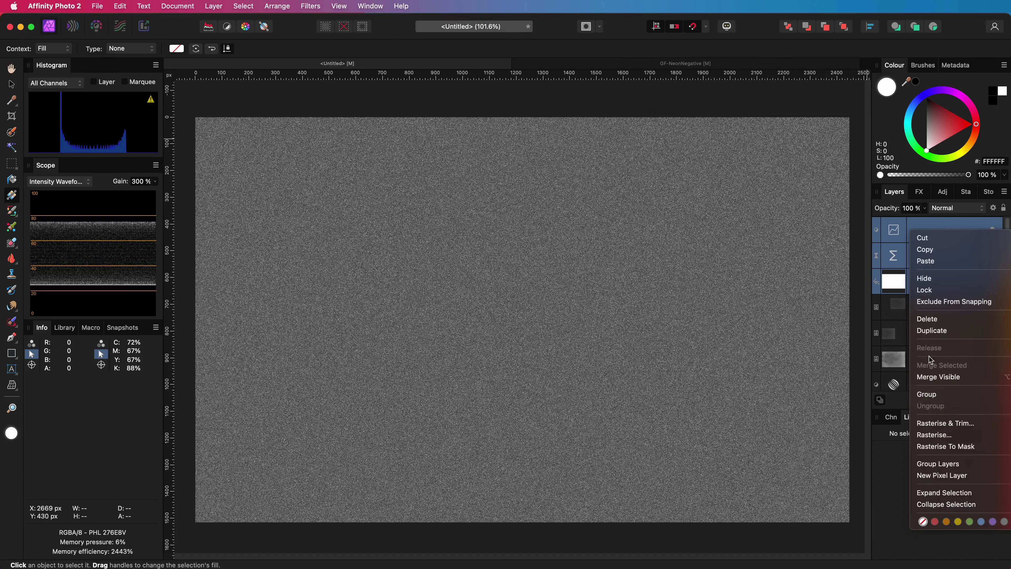
{"action": "left_click", "coordinate": [926, 394]}
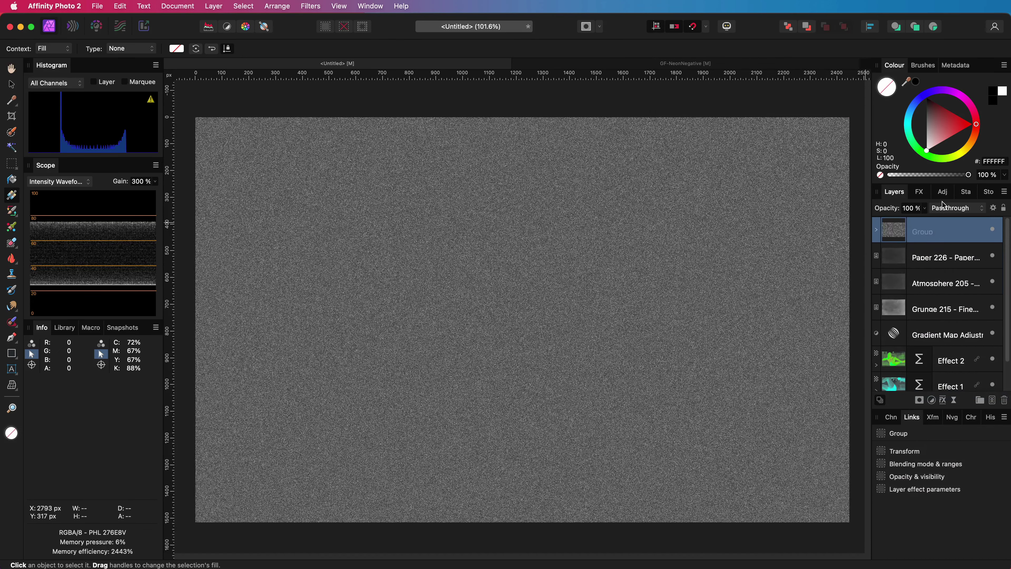